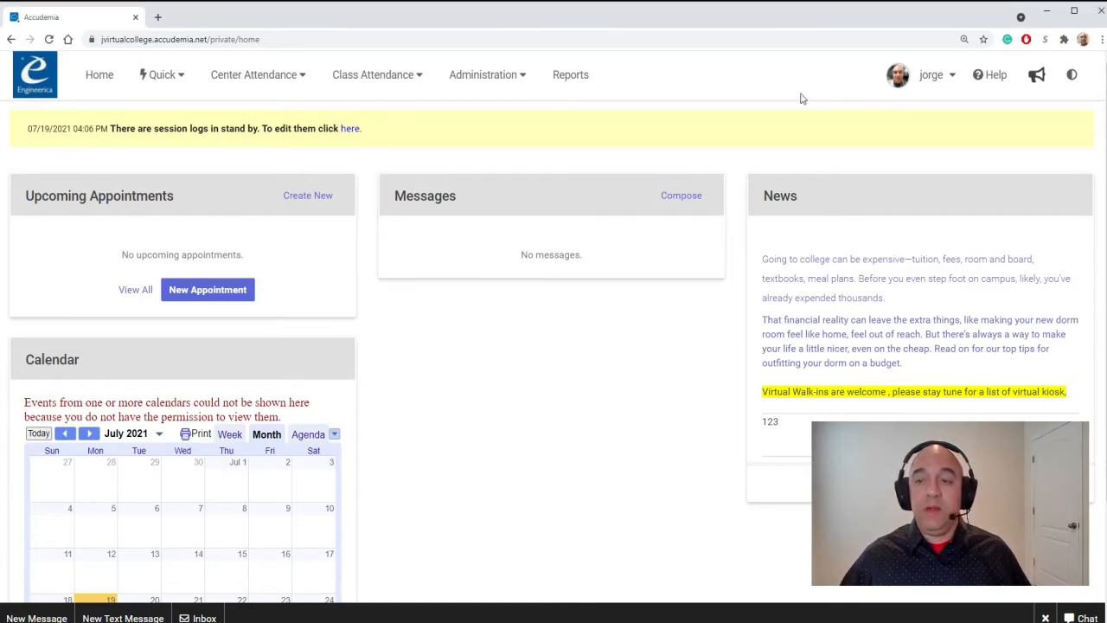
# Open the Tutors Schedule page and clear the tutor filter to view the selectable tutors.
pyautogui.click(941, 80)
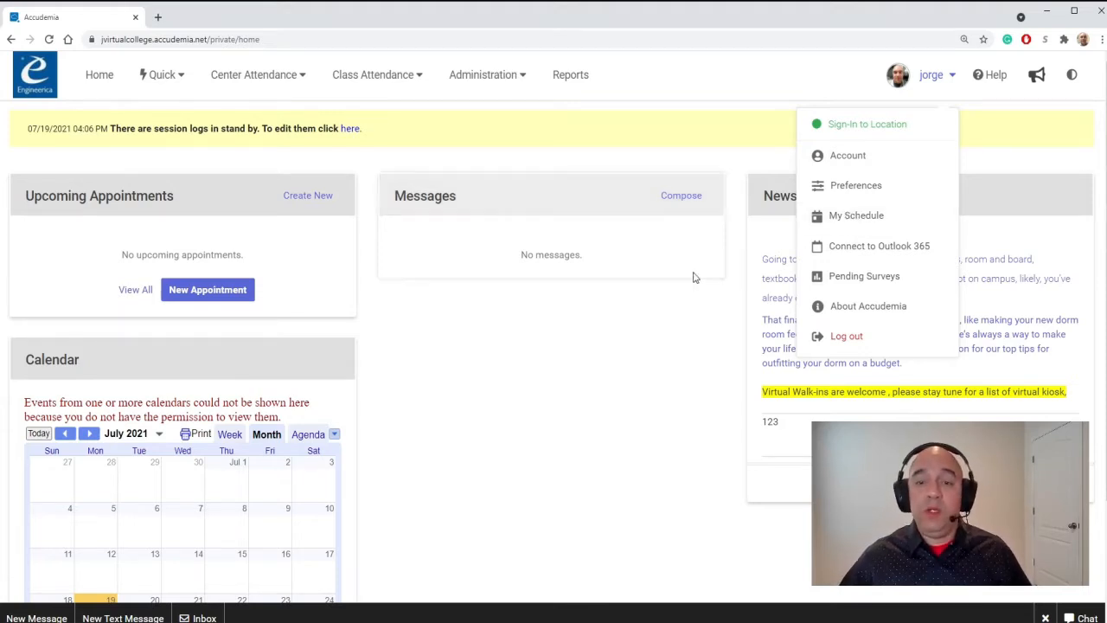
pyautogui.click(274, 83)
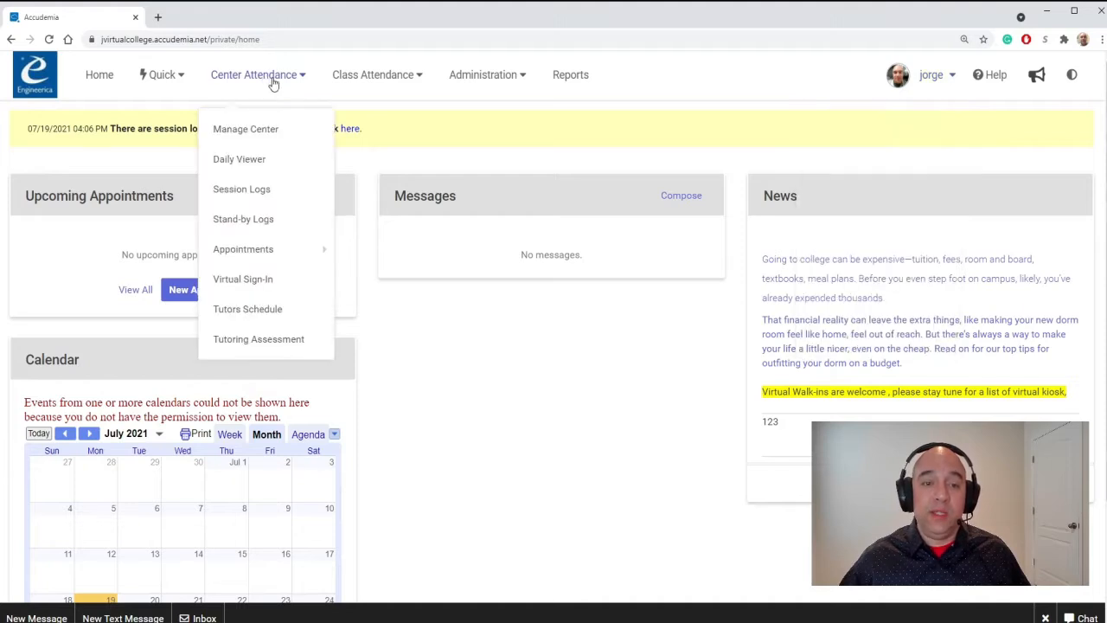
pyautogui.click(248, 317)
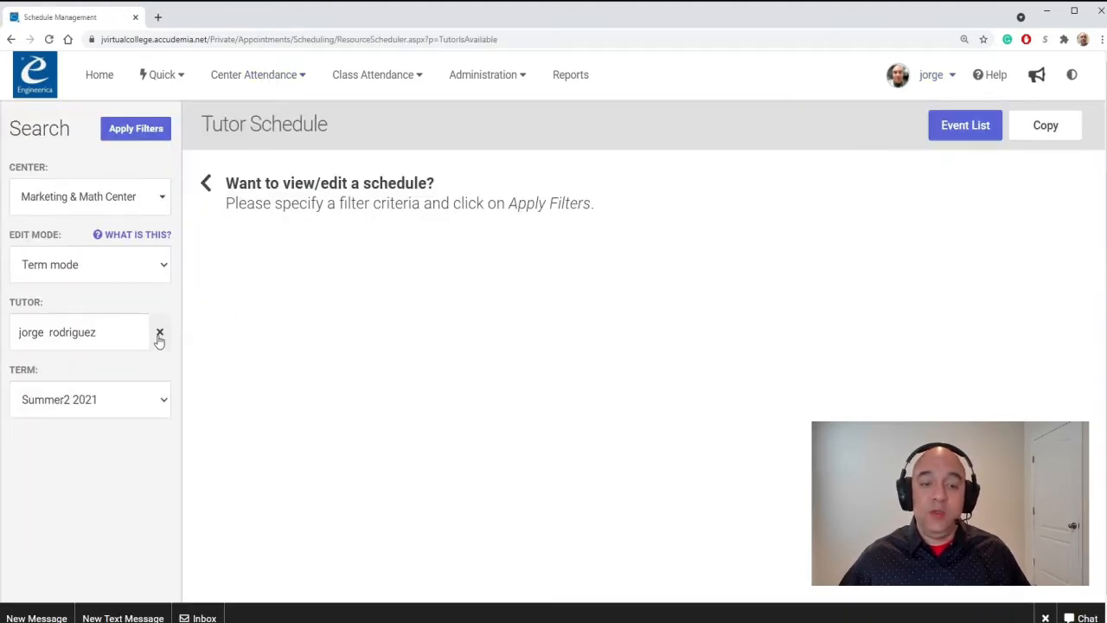
pyautogui.click(160, 336)
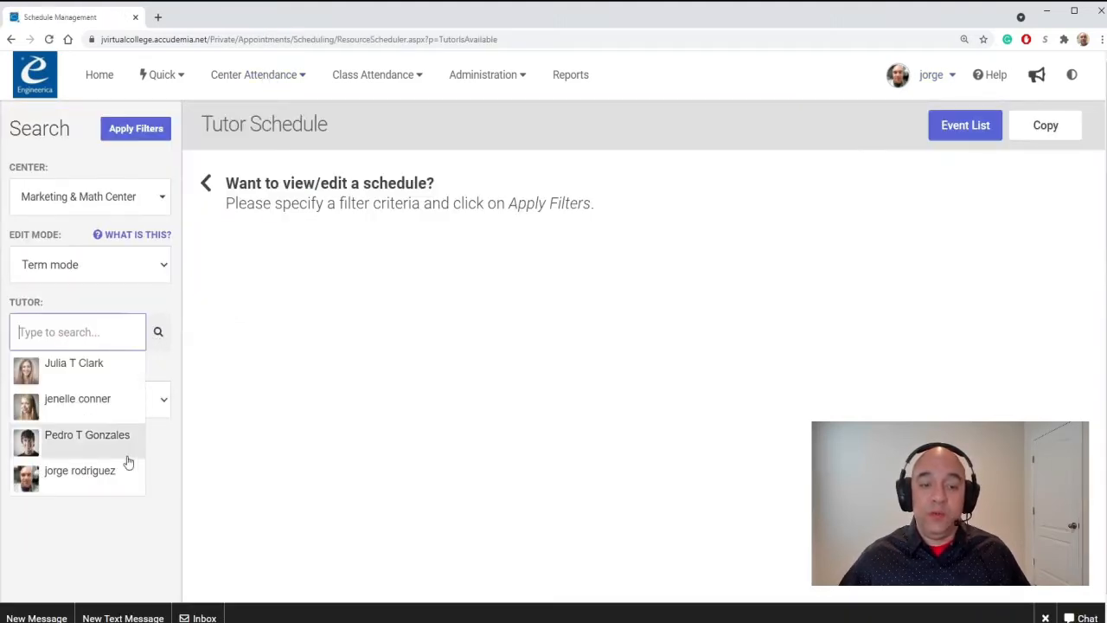
pyautogui.click(277, 378)
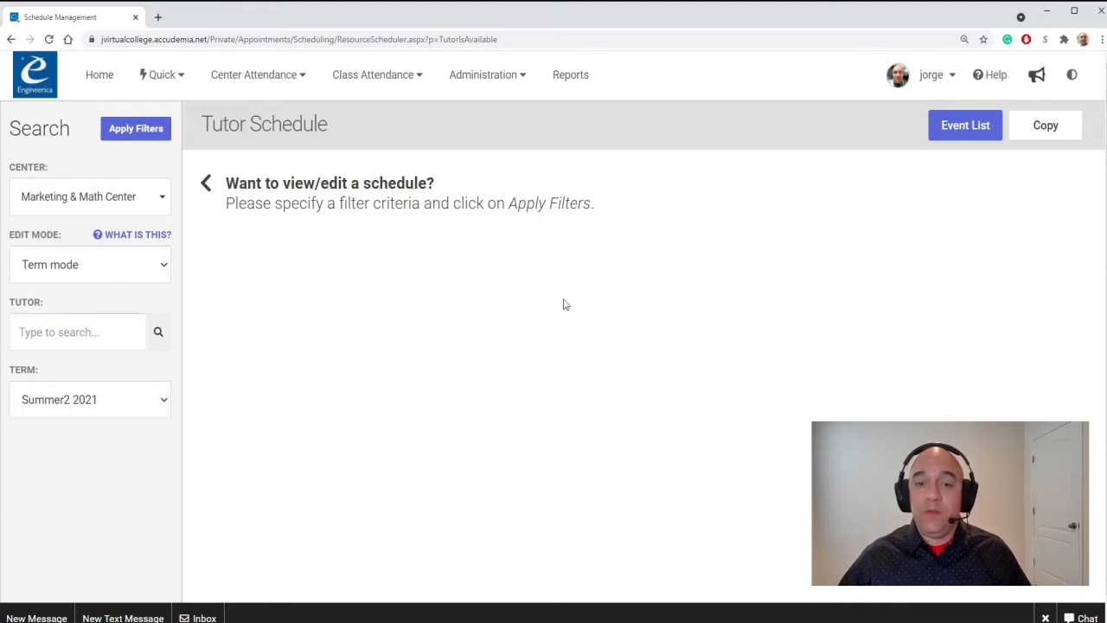
# Open My Schedule and load it for the Marketing & Math Center in Term mode for Summer2 2021.
pyautogui.click(949, 78)
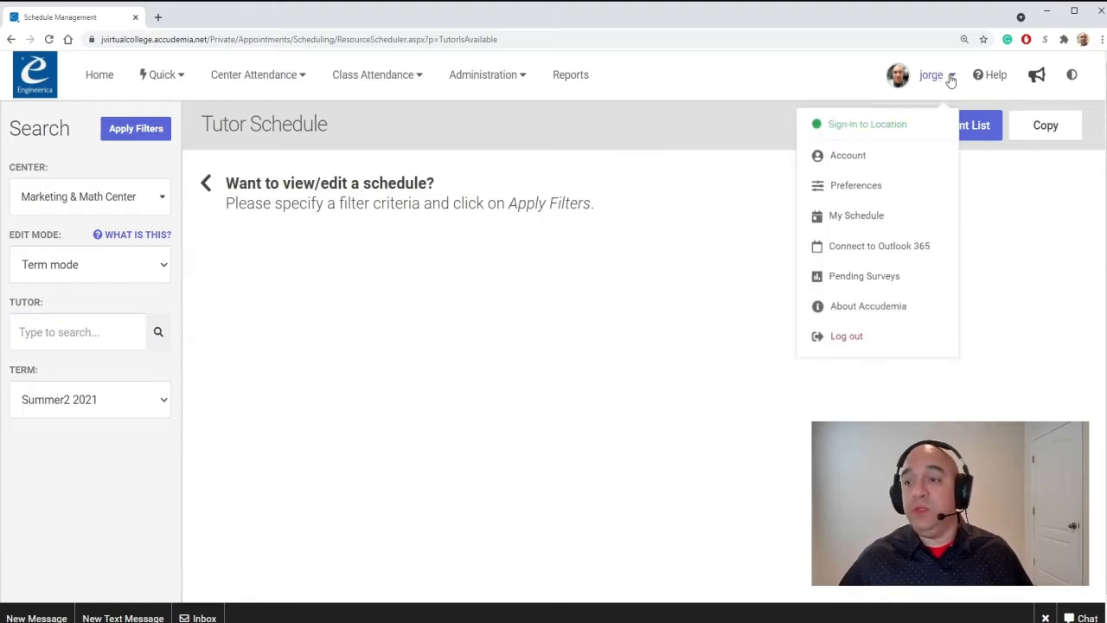
pyautogui.click(860, 217)
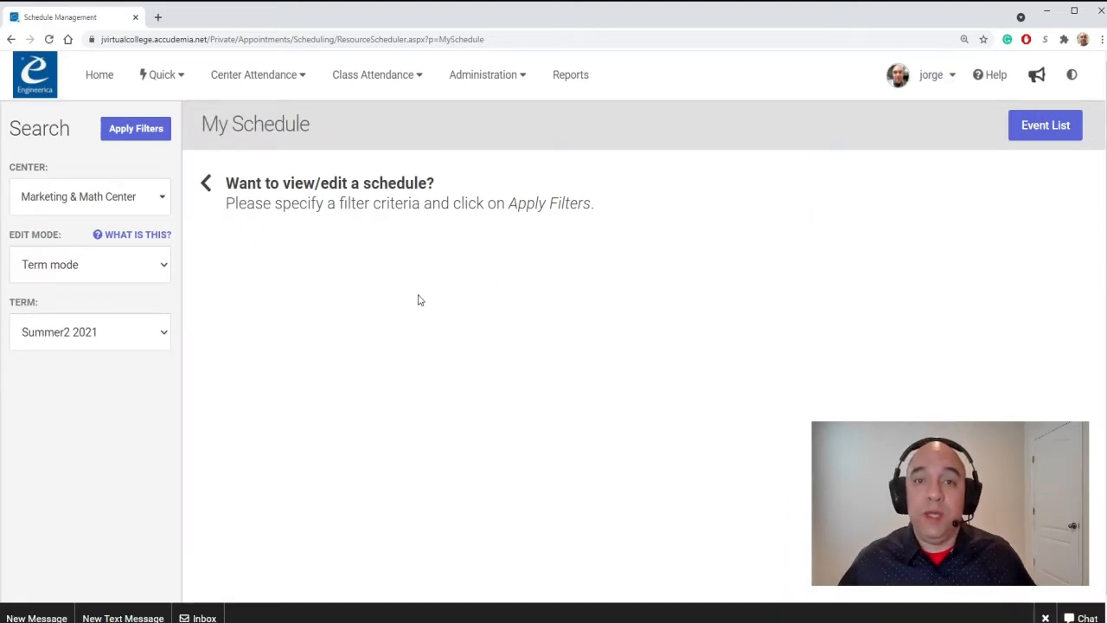
pyautogui.click(73, 197)
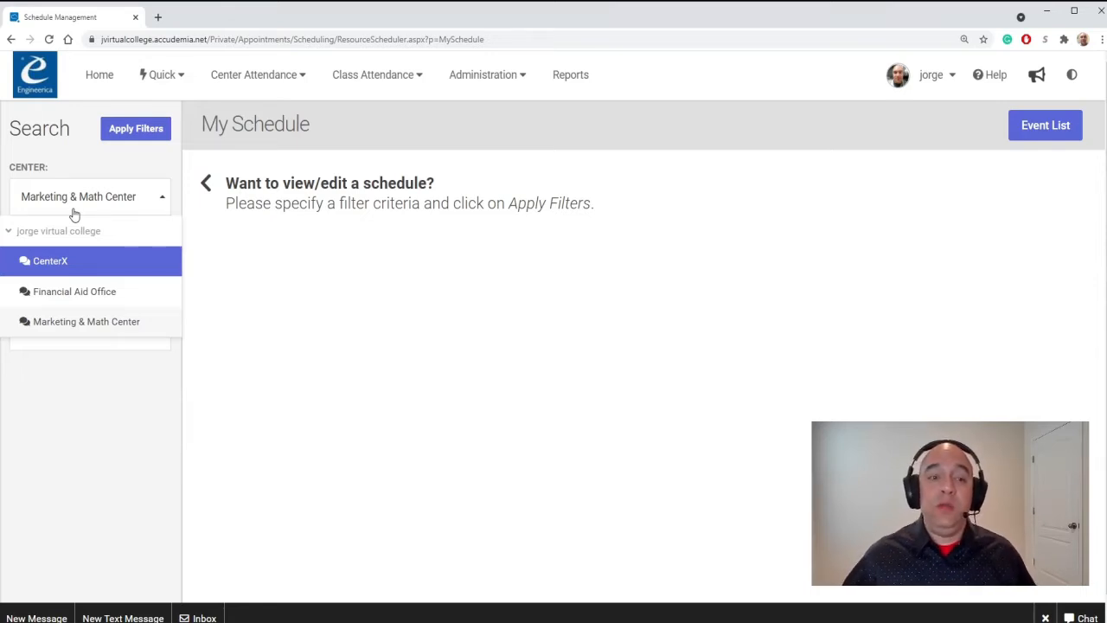
pyautogui.click(74, 324)
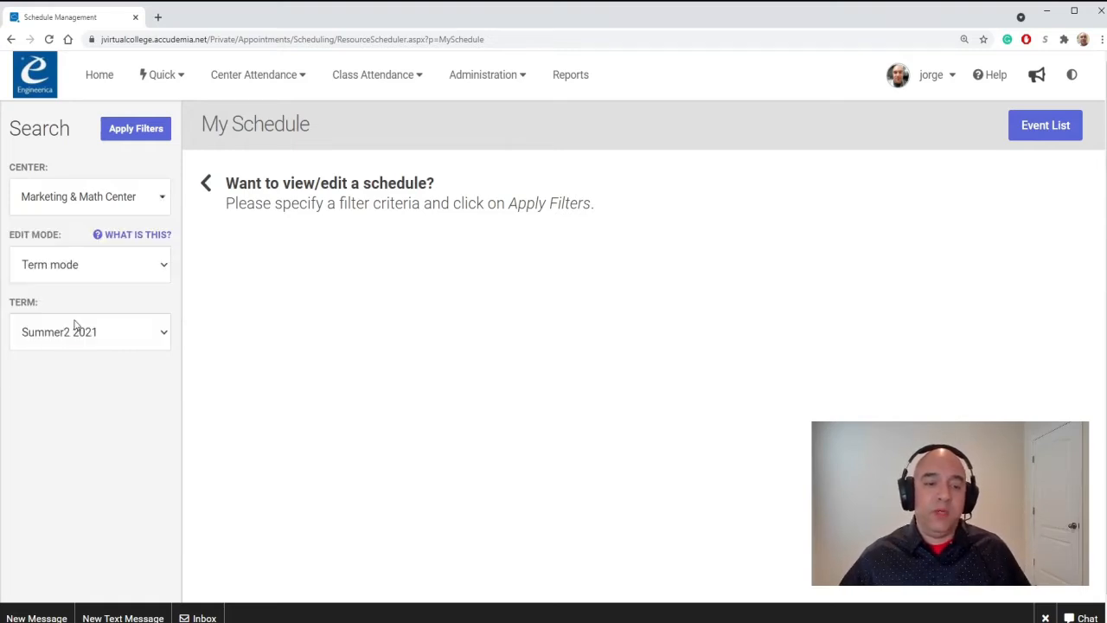
pyautogui.click(66, 273)
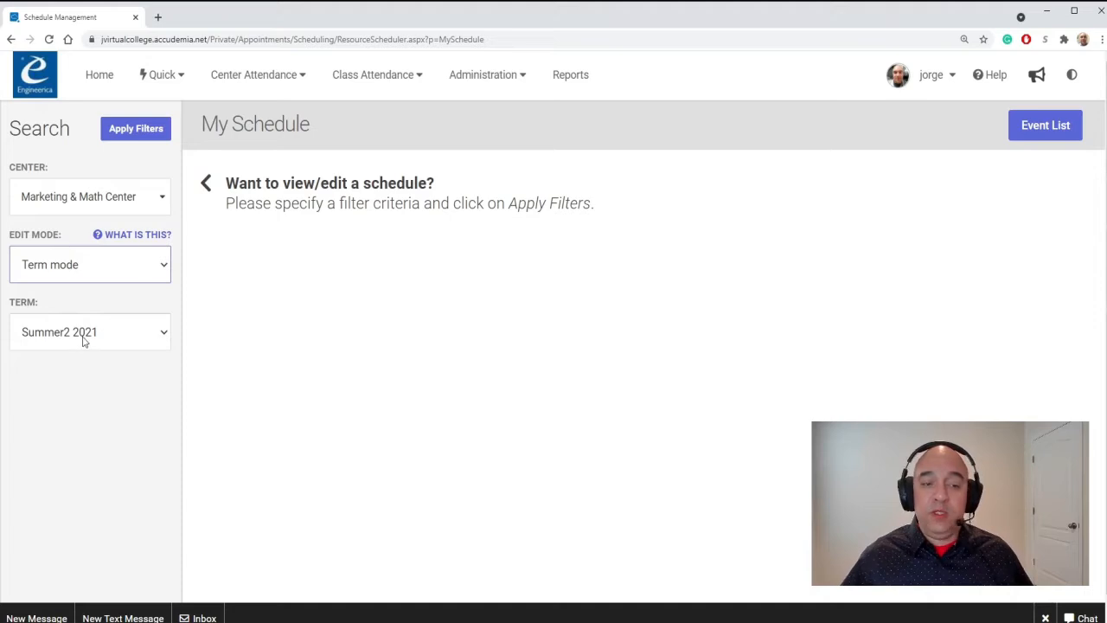
pyautogui.click(136, 130)
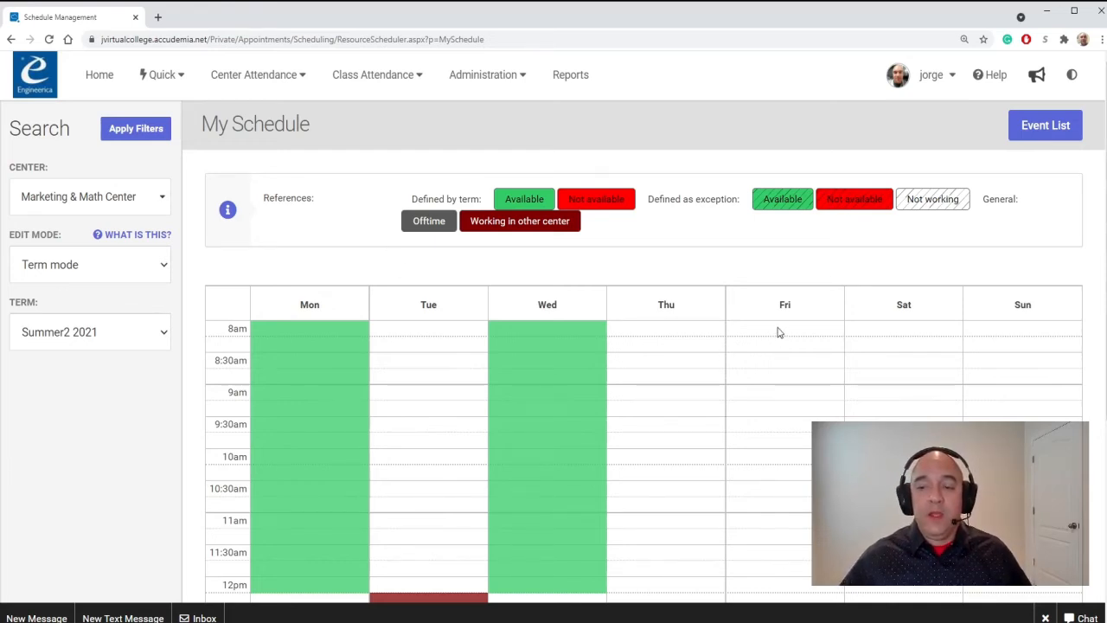
# Add an Available block on Friday from 8 am to about 12:15 pm, limited to the Business, Programming and SeminarX subject areas.
pyautogui.moveTo(777, 330); pyautogui.dragTo(811, 588)
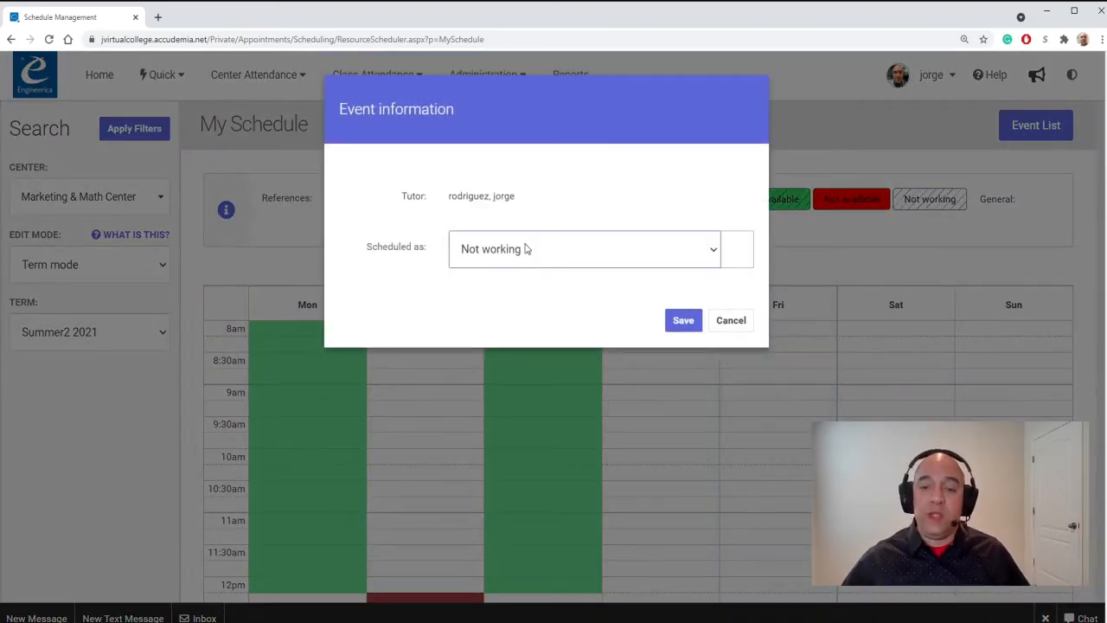
pyautogui.click(506, 283)
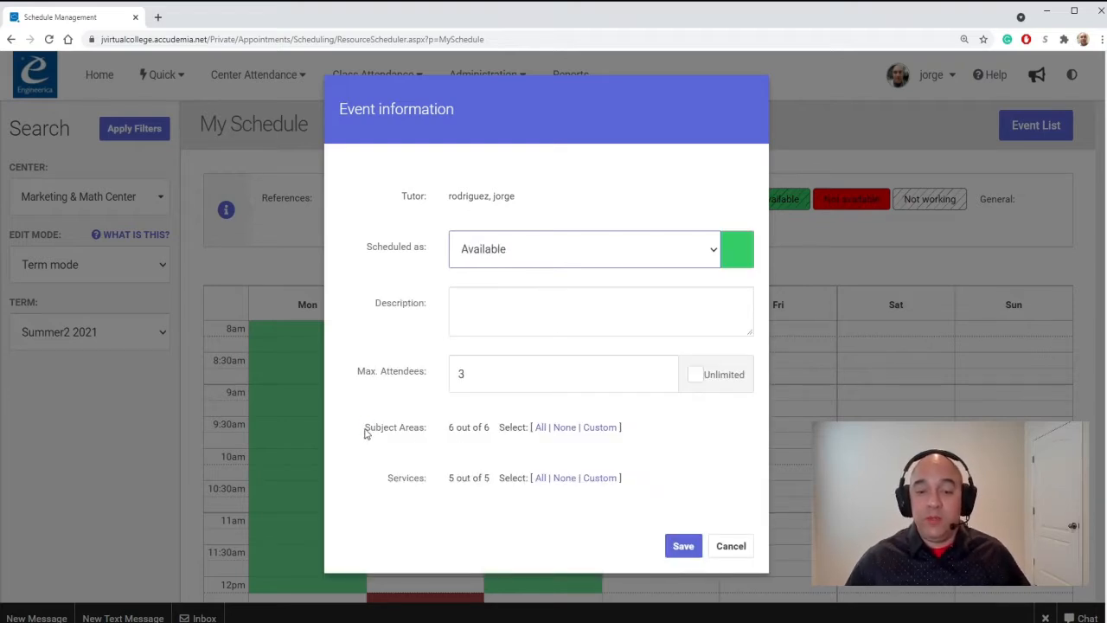
pyautogui.moveTo(366, 432); pyautogui.dragTo(424, 439)
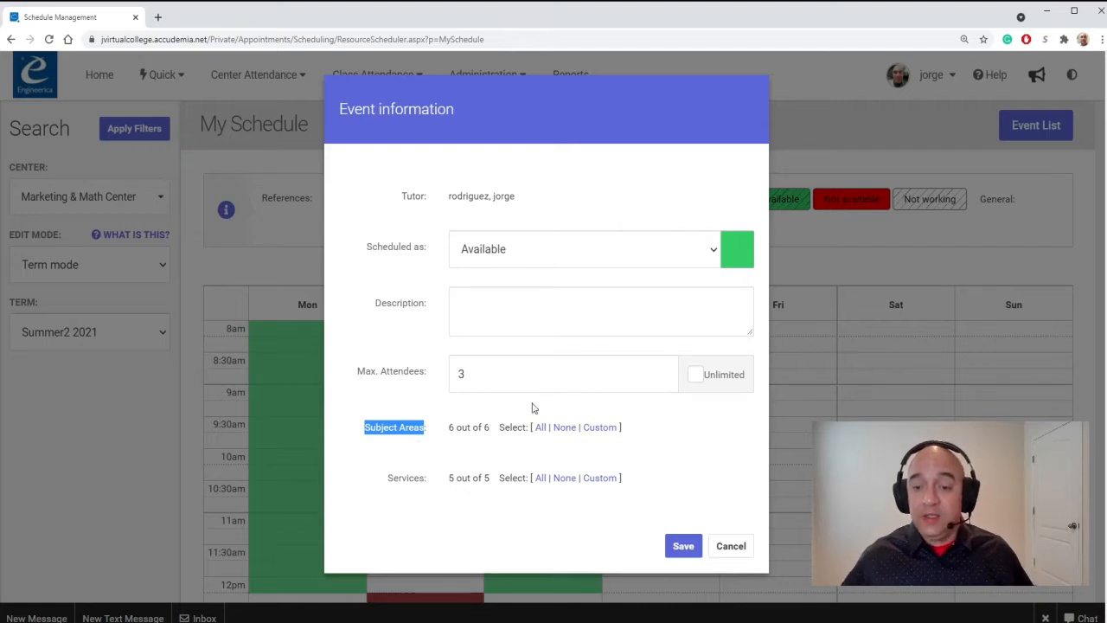
pyautogui.click(597, 427)
pyautogui.click(265, 268)
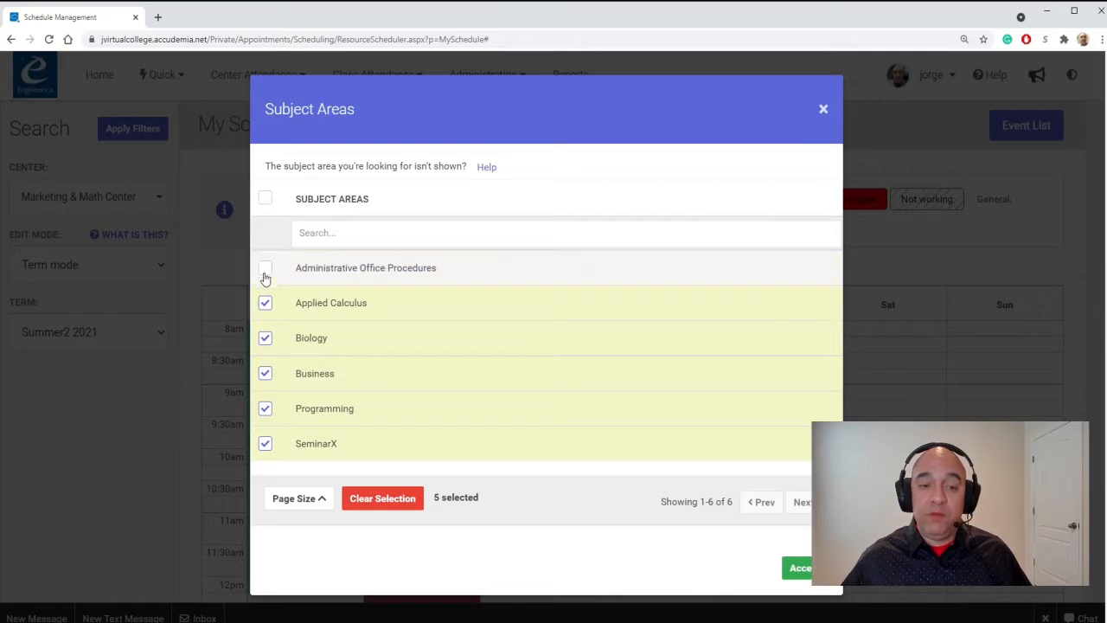
pyautogui.click(264, 303)
pyautogui.click(267, 340)
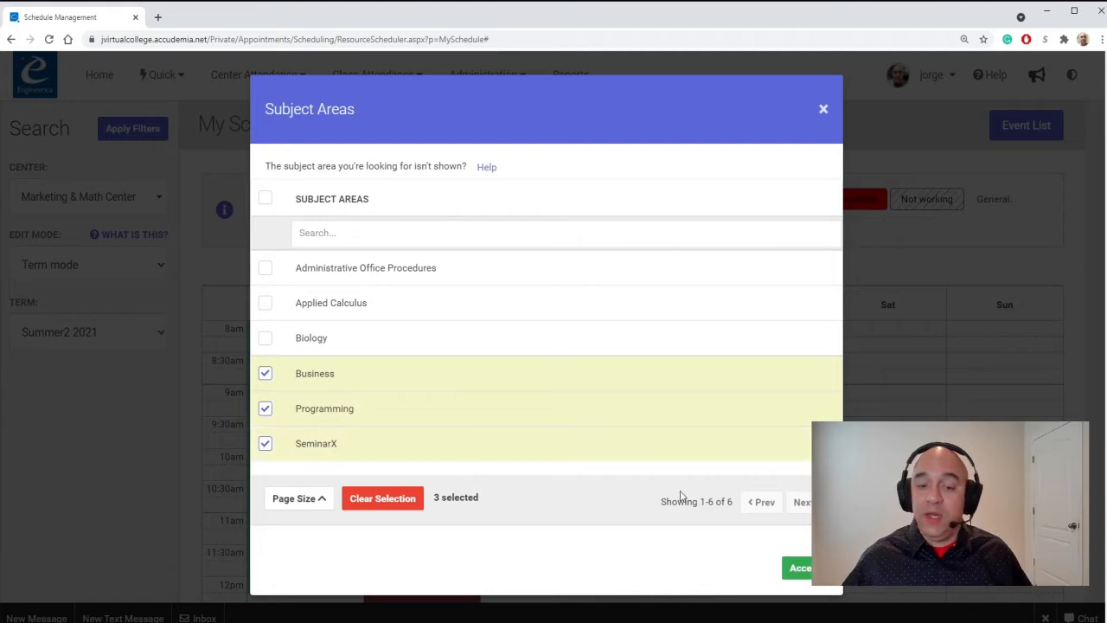
pyautogui.click(794, 569)
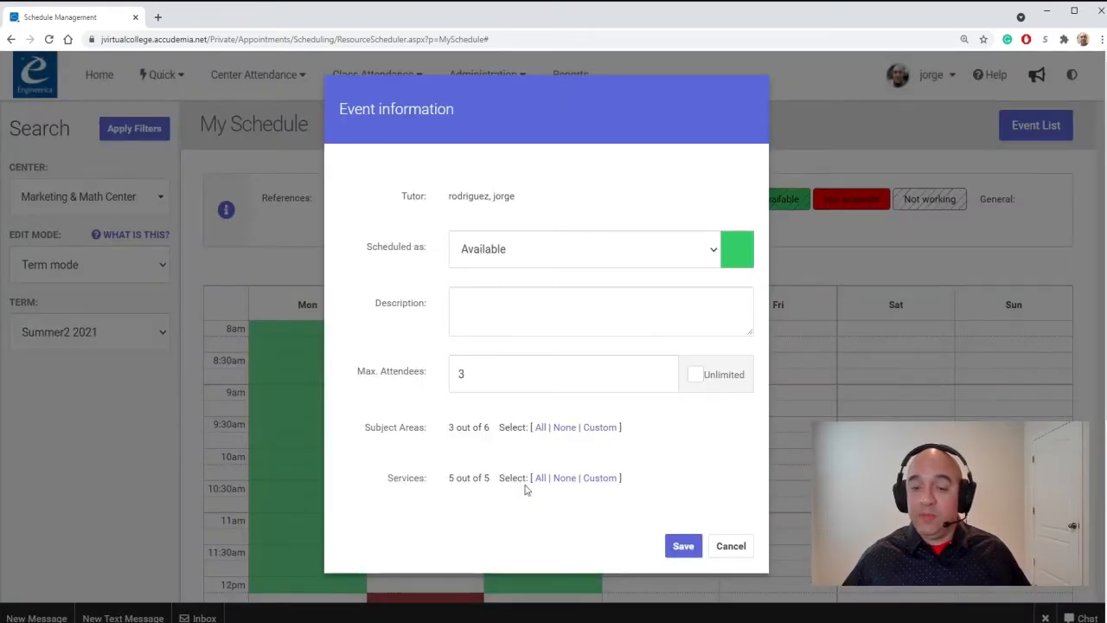
# Limit the Friday block's services to Face-Face Tutoring only.
pyautogui.moveTo(385, 480); pyautogui.dragTo(435, 489)
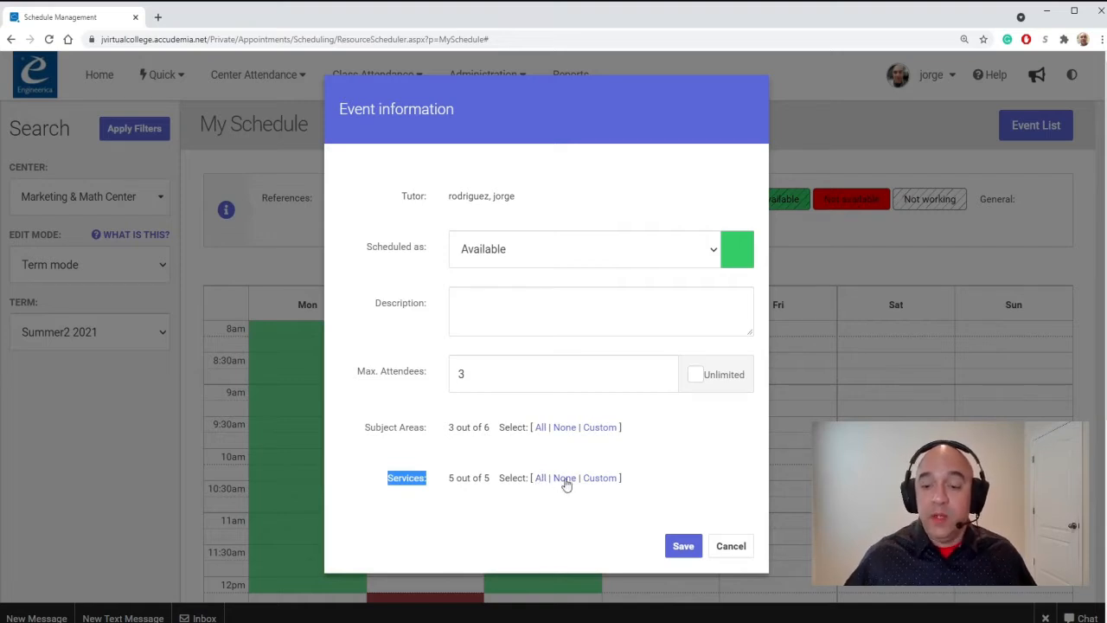
pyautogui.click(598, 478)
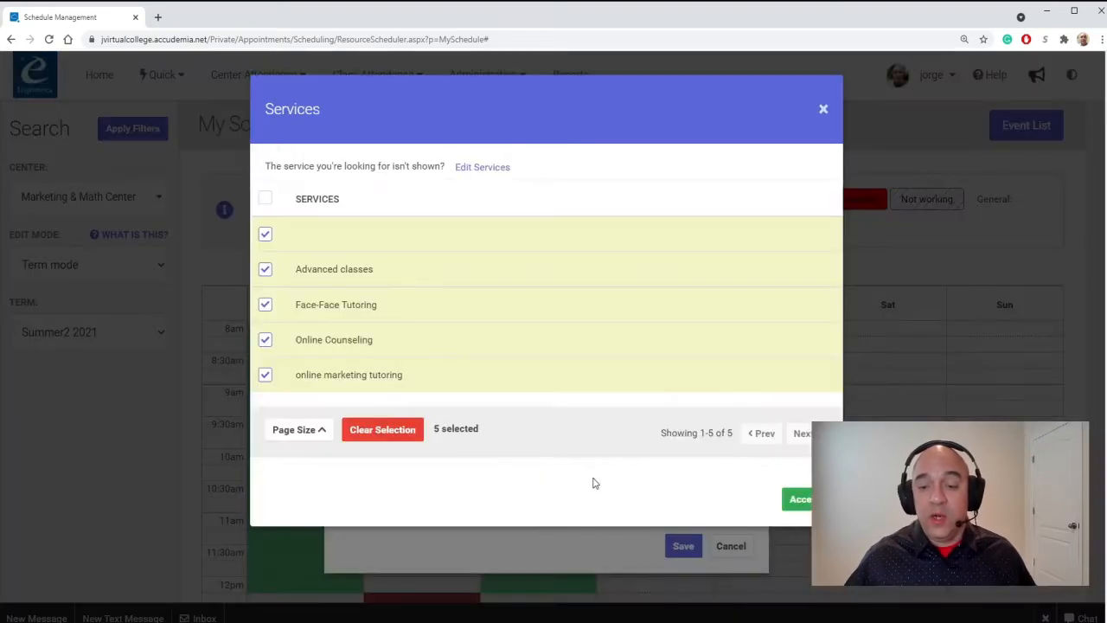
pyautogui.click(265, 234)
pyautogui.click(266, 271)
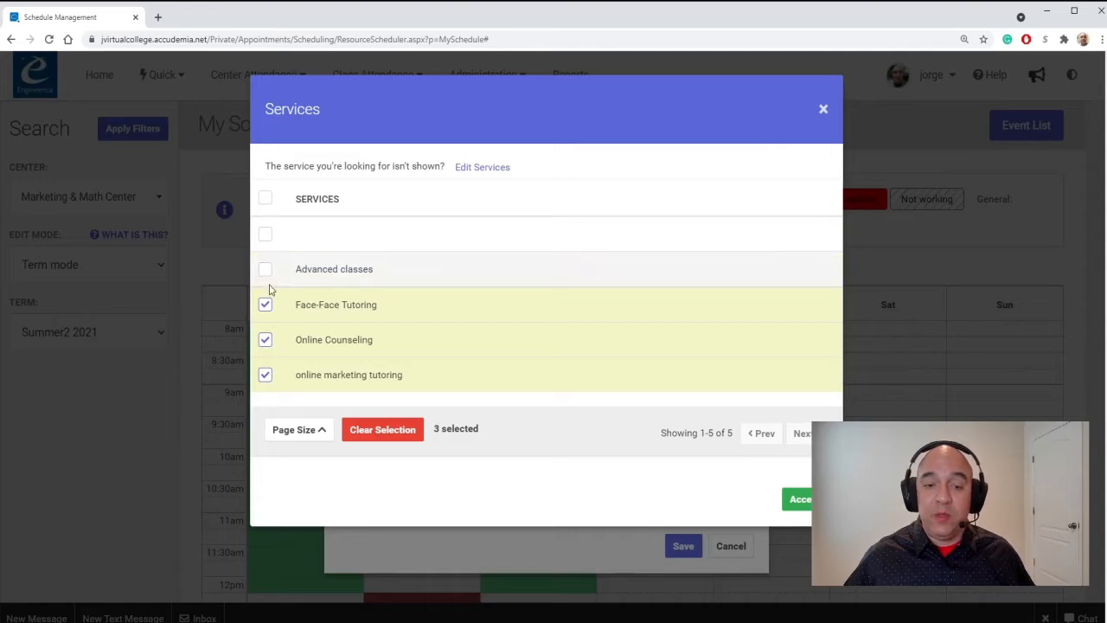
pyautogui.click(266, 341)
pyautogui.click(266, 376)
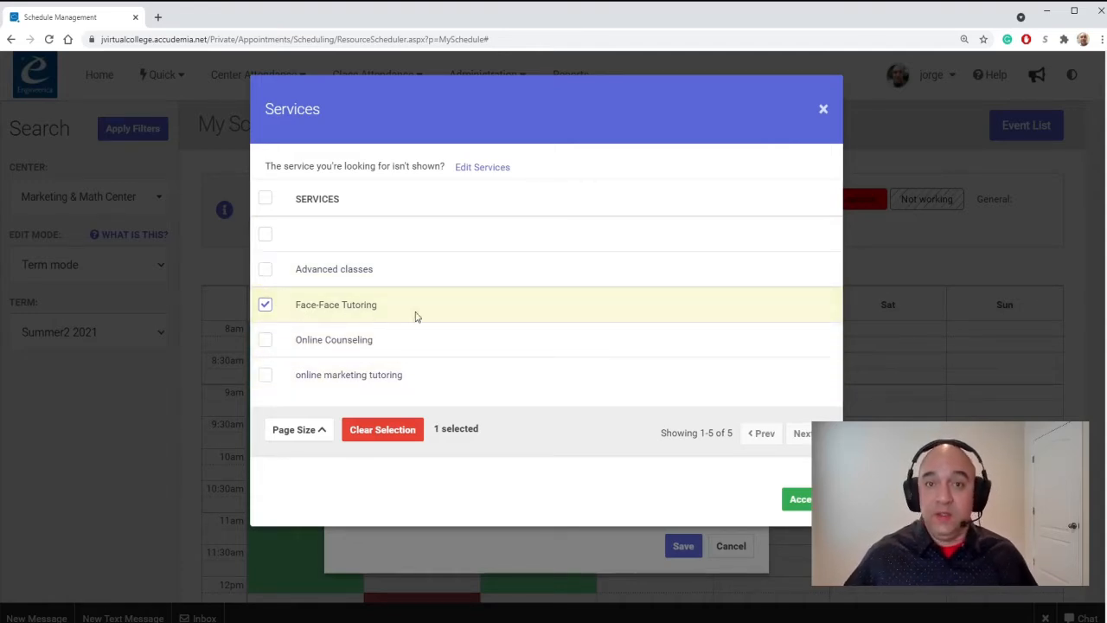
pyautogui.click(803, 502)
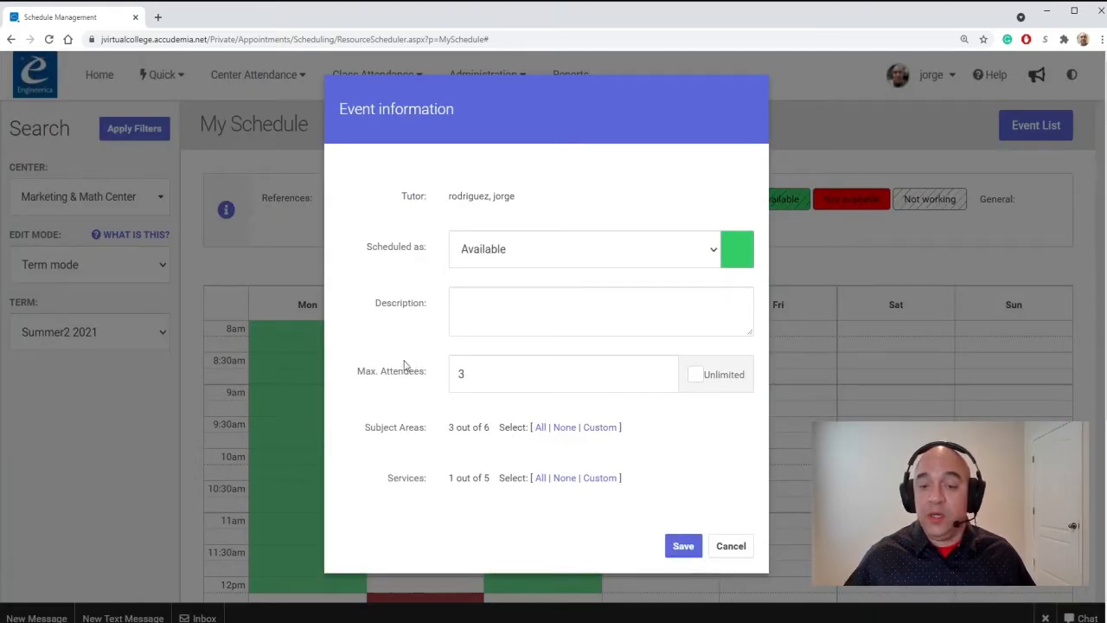
# Set the Friday block's maximum attendees to Unlimited and save the event.
pyautogui.moveTo(358, 371); pyautogui.dragTo(437, 381)
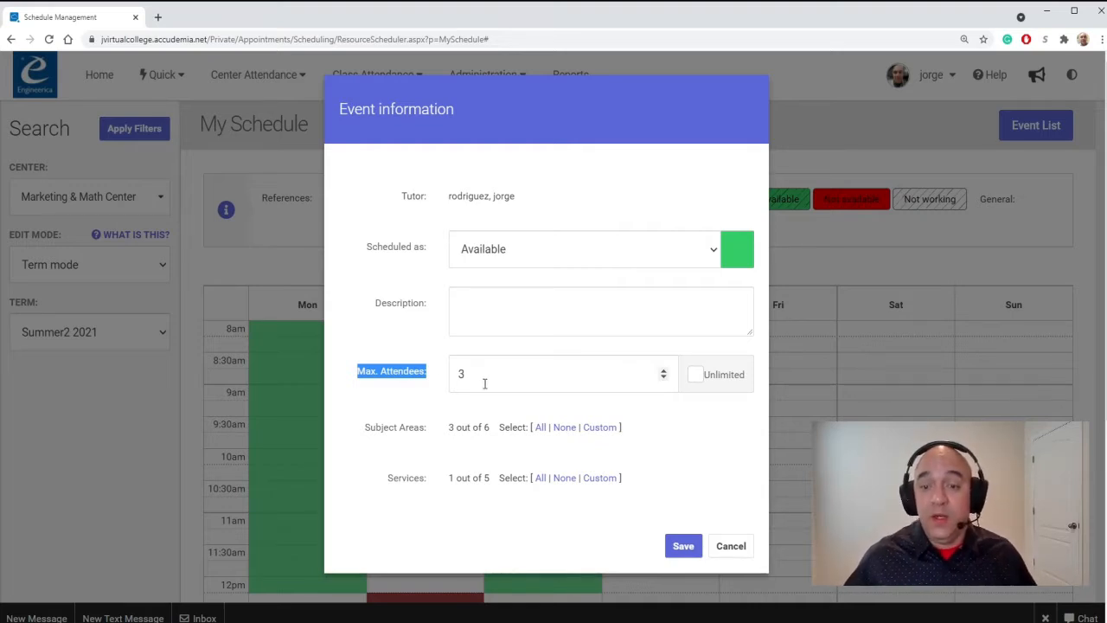
pyautogui.doubleClick(461, 377)
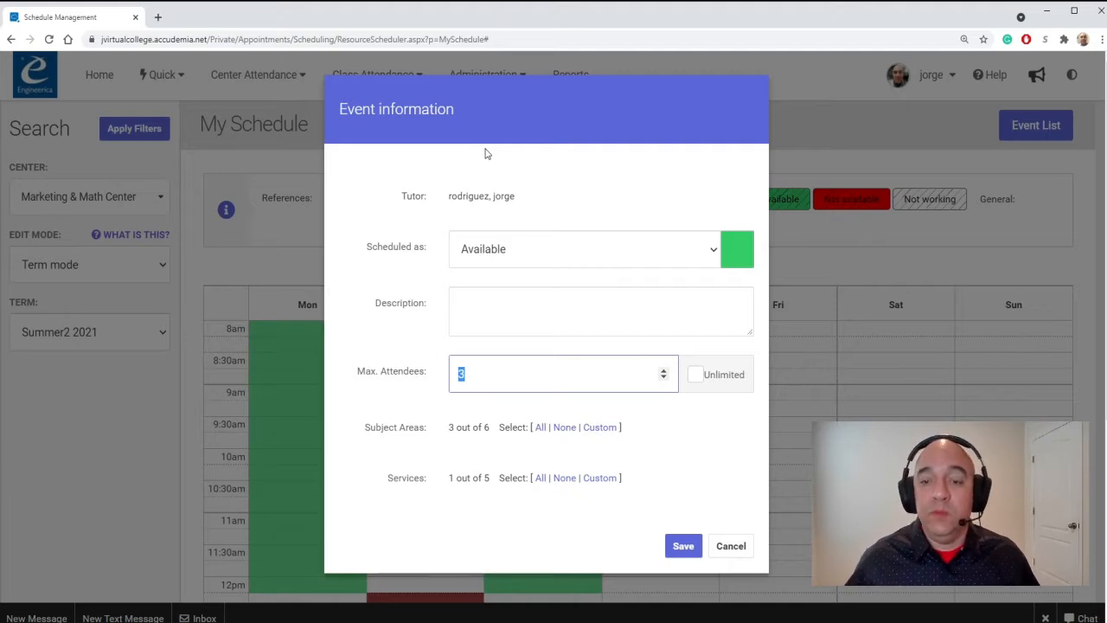
pyautogui.click(695, 376)
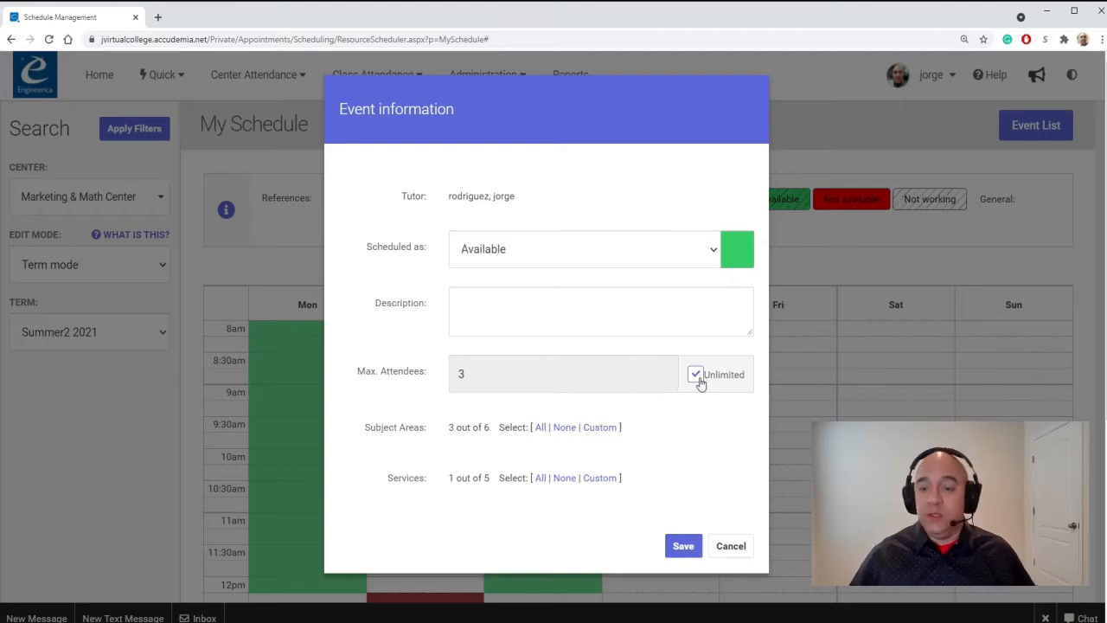
pyautogui.click(684, 546)
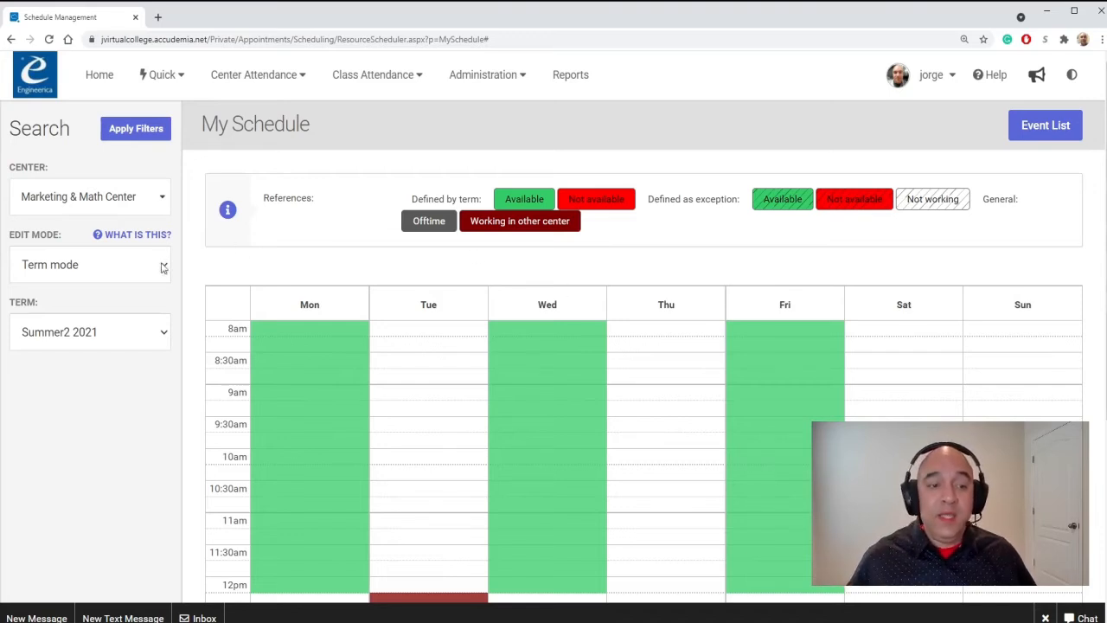
# Switch the schedule to Merged mode and load the week of 07/19/2021.
pyautogui.click(74, 294)
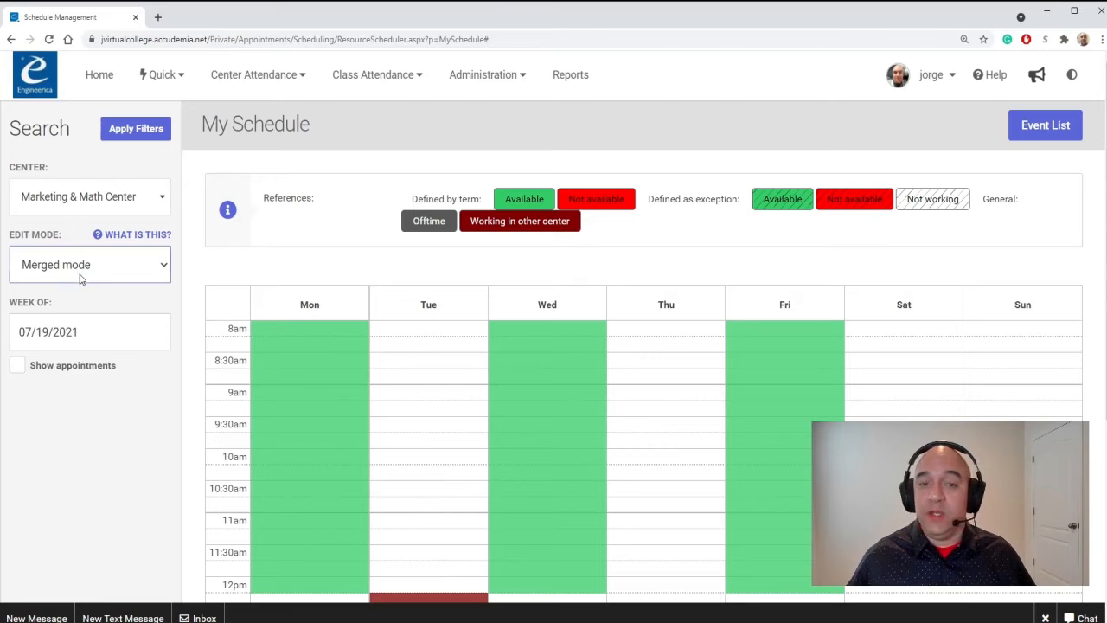
pyautogui.click(135, 144)
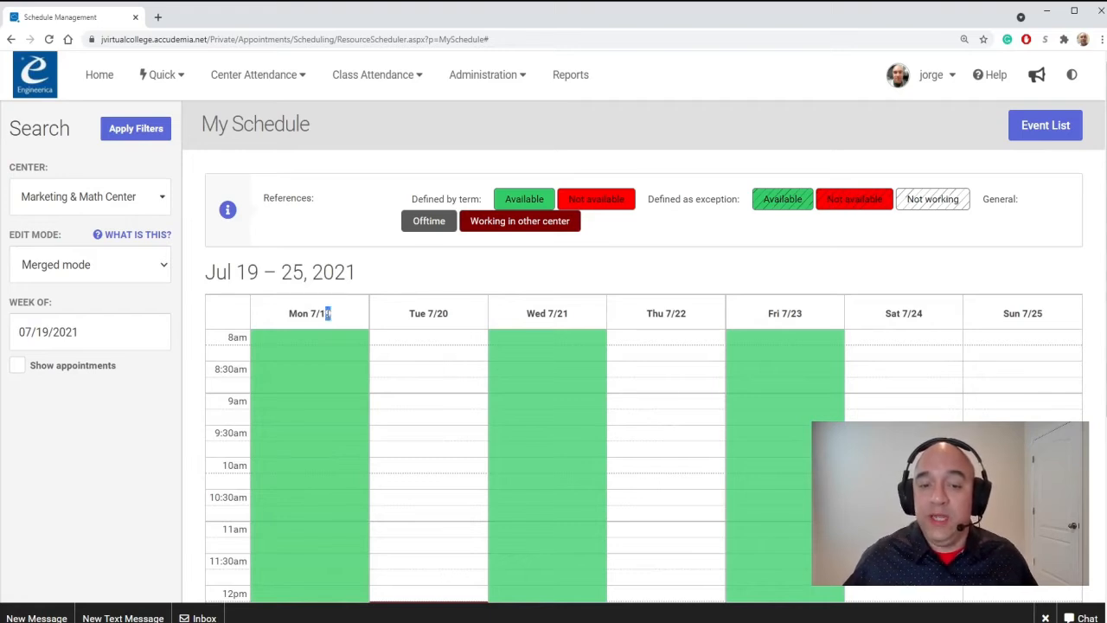
pyautogui.moveTo(330, 315); pyautogui.dragTo(286, 316)
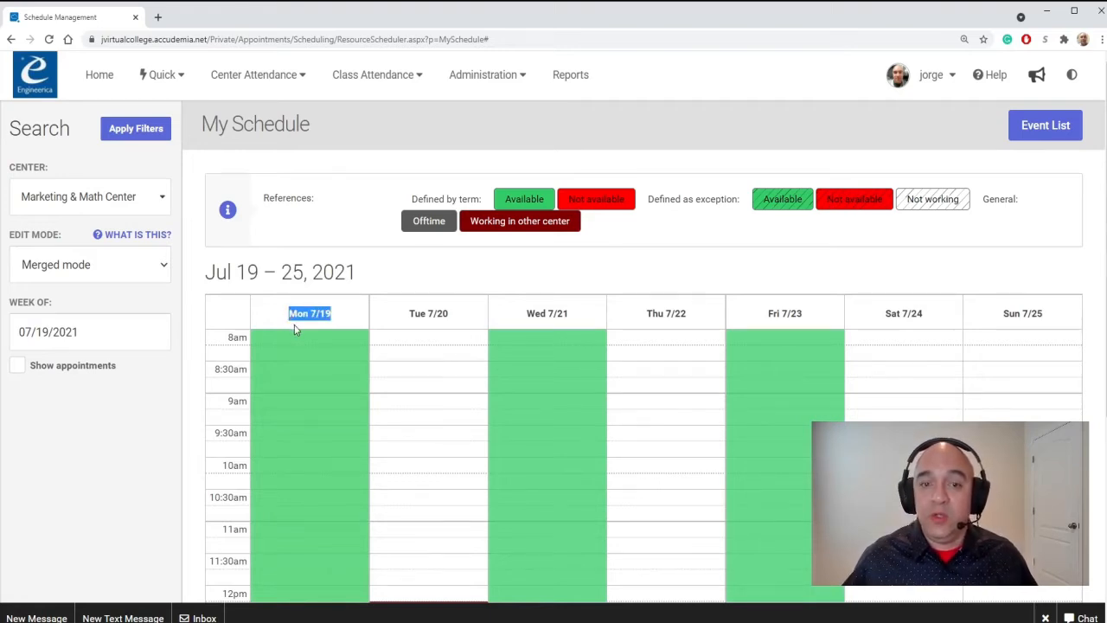
pyautogui.click(301, 316)
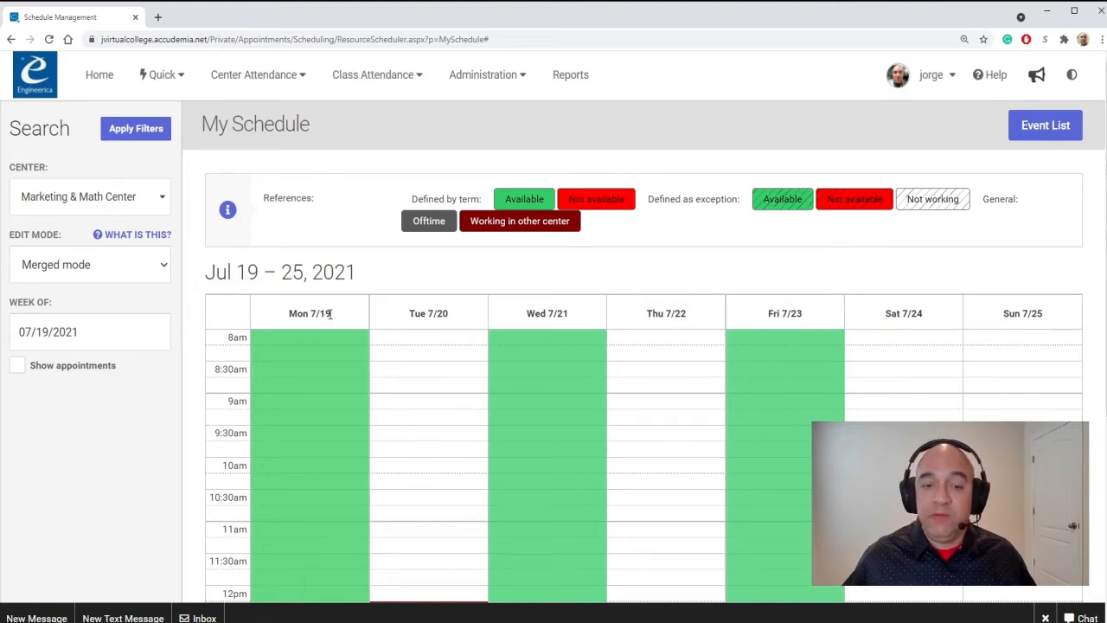
pyautogui.moveTo(329, 315); pyautogui.dragTo(292, 315)
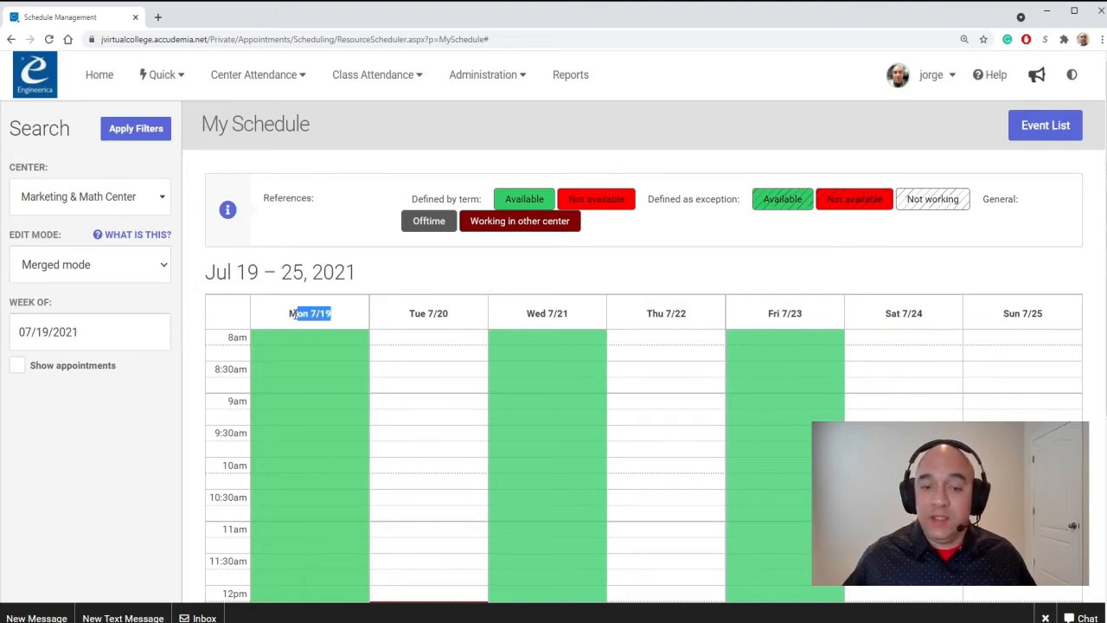
# Add an Available exception block on Saturday 7/24 from 8 am to about 9:30 am.
pyautogui.click(899, 341)
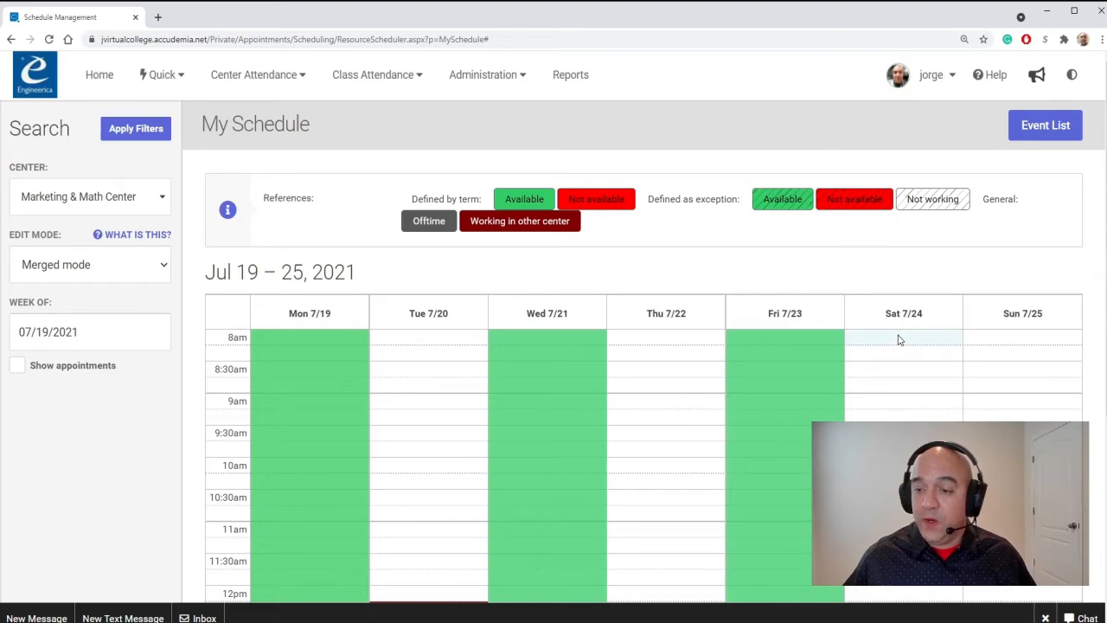
pyautogui.moveTo(900, 341); pyautogui.dragTo(898, 421)
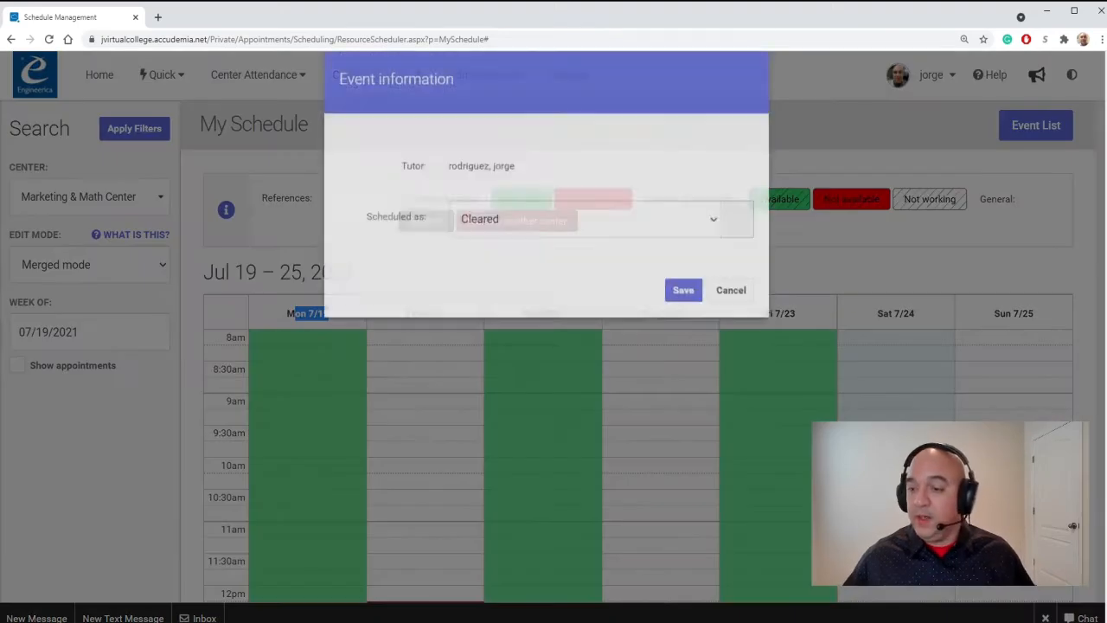
pyautogui.click(513, 262)
pyautogui.click(517, 281)
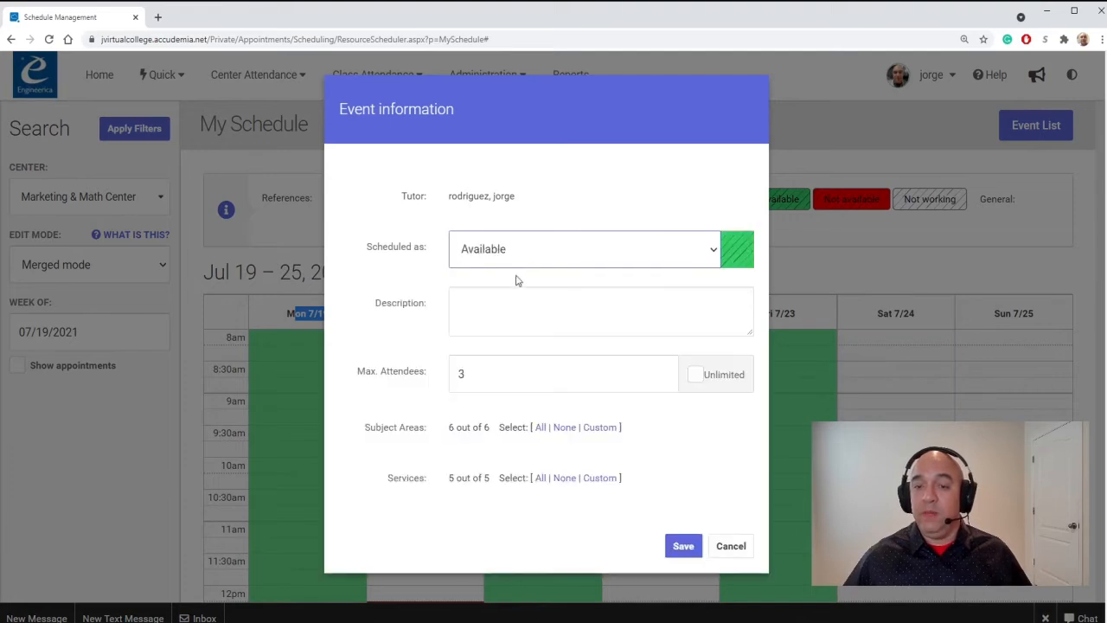
# Limit the Saturday block's subject areas to Applied Calculus only.
pyautogui.click(600, 429)
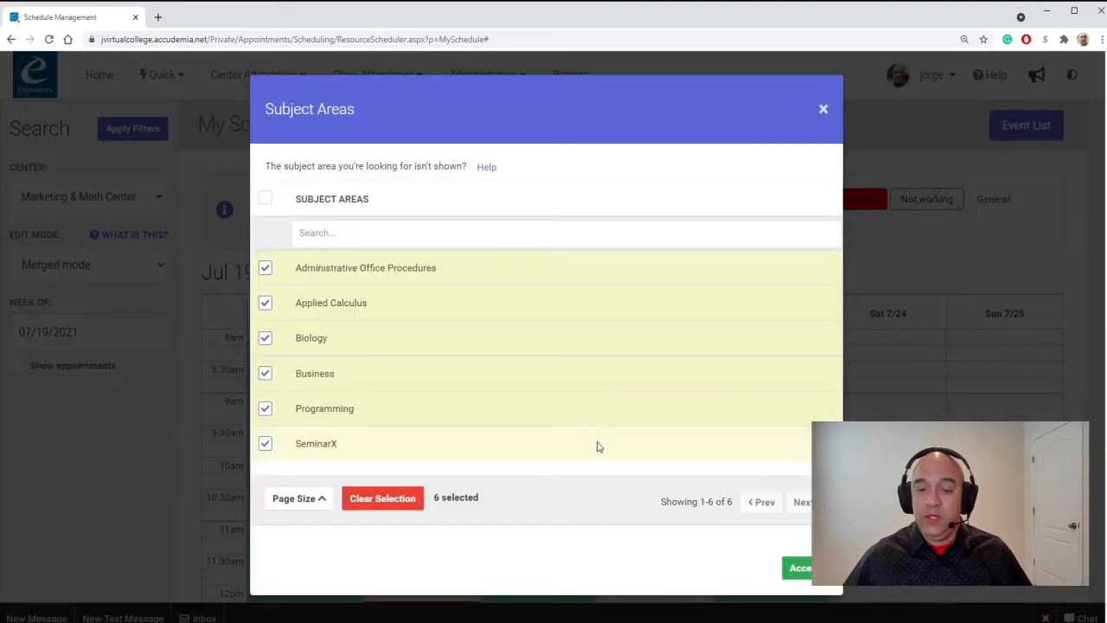
pyautogui.click(264, 269)
pyautogui.click(265, 338)
pyautogui.click(265, 375)
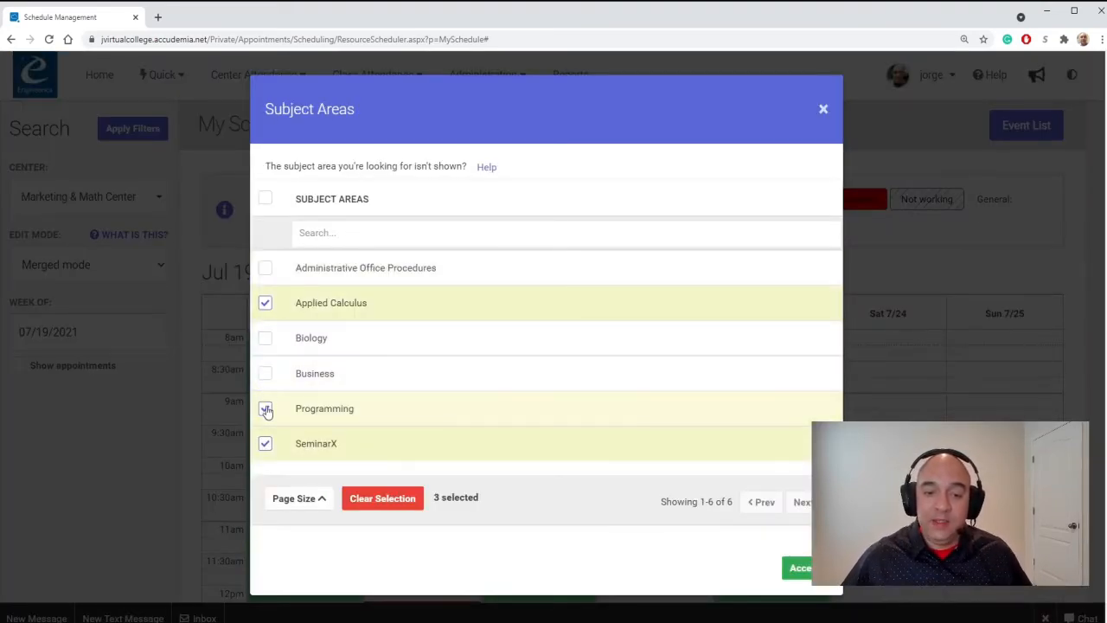
pyautogui.click(266, 410)
pyautogui.click(266, 445)
pyautogui.click(794, 571)
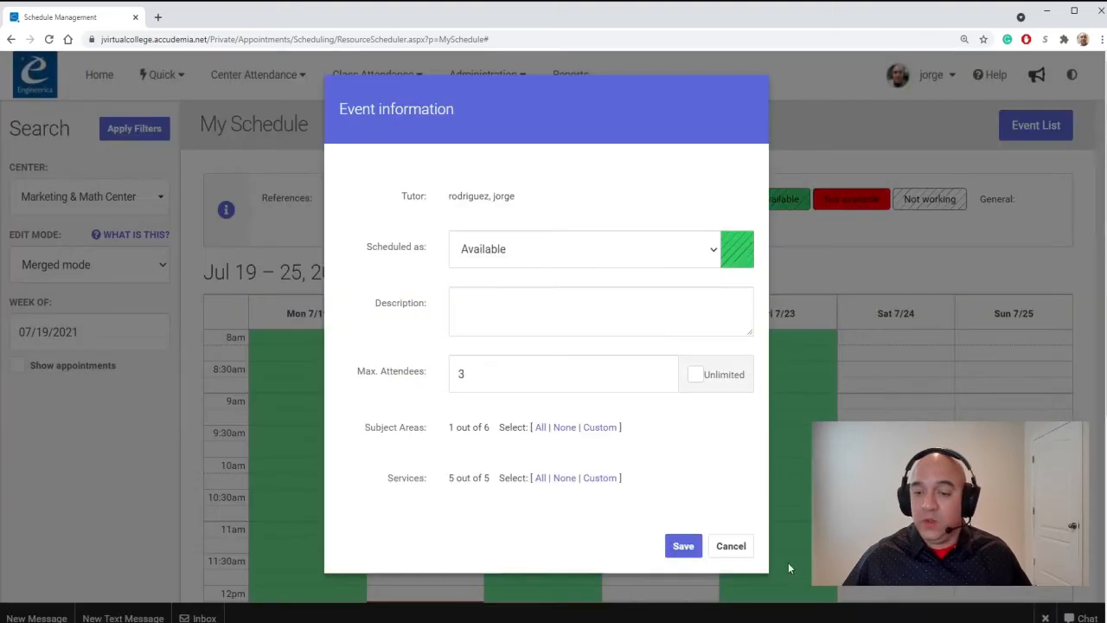
# Limit the Saturday block's services to online marketing tutoring only and save the event.
pyautogui.click(603, 478)
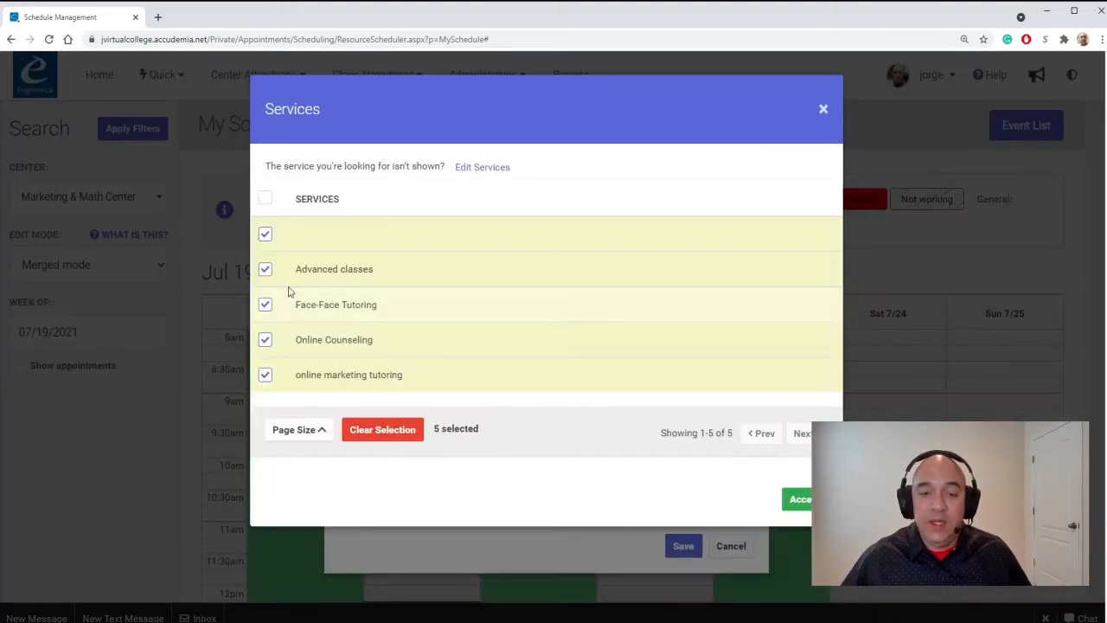
pyautogui.click(265, 235)
pyautogui.click(264, 271)
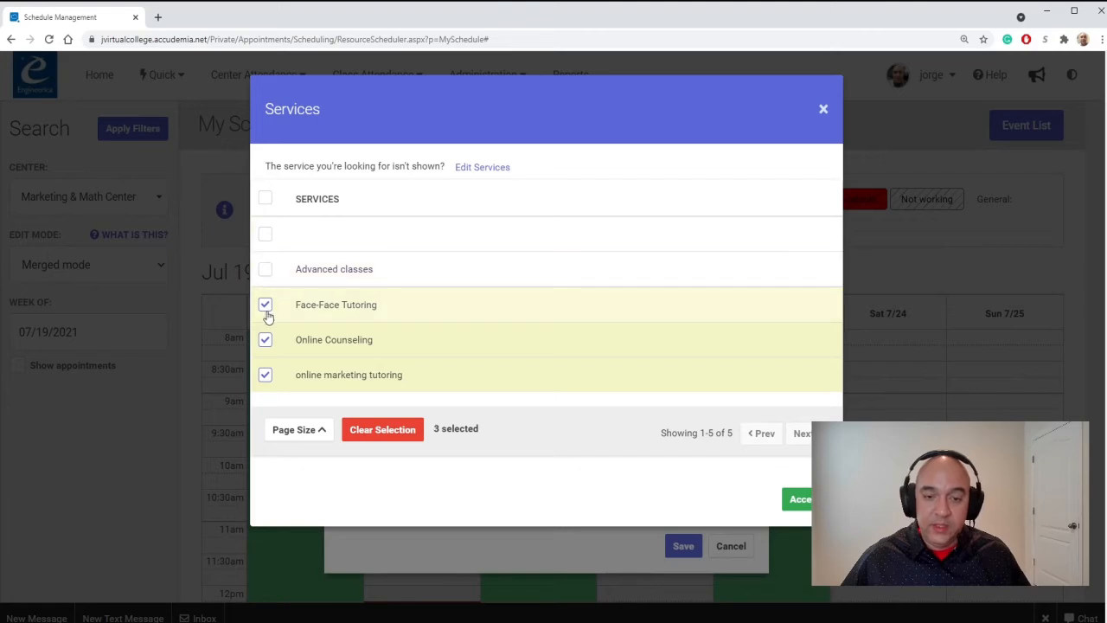
pyautogui.click(265, 307)
pyautogui.click(265, 340)
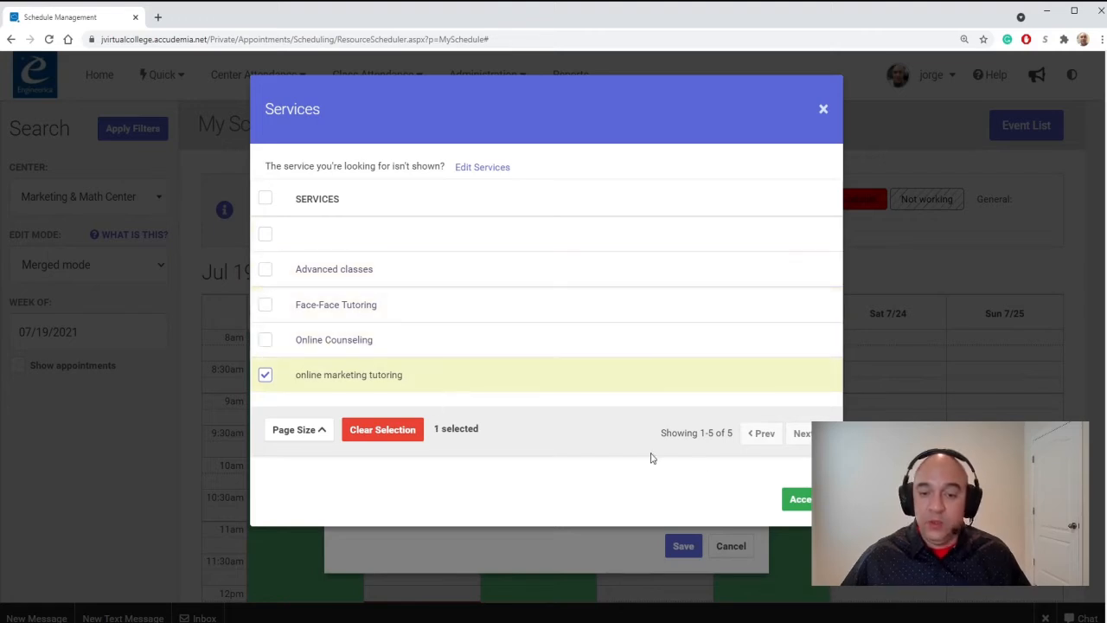
pyautogui.click(807, 503)
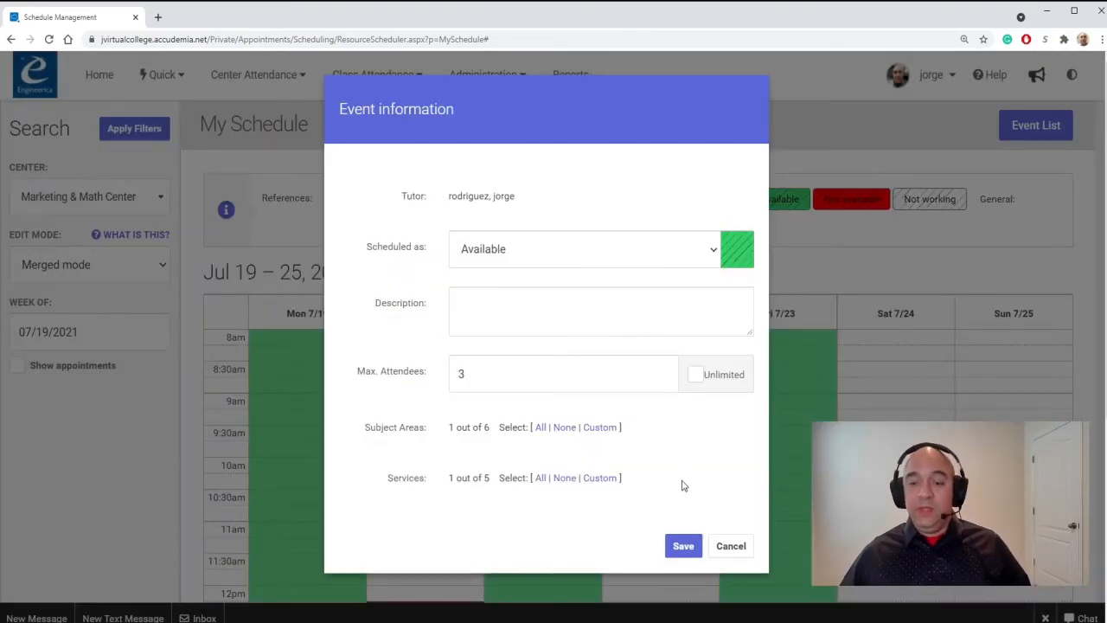
pyautogui.click(683, 546)
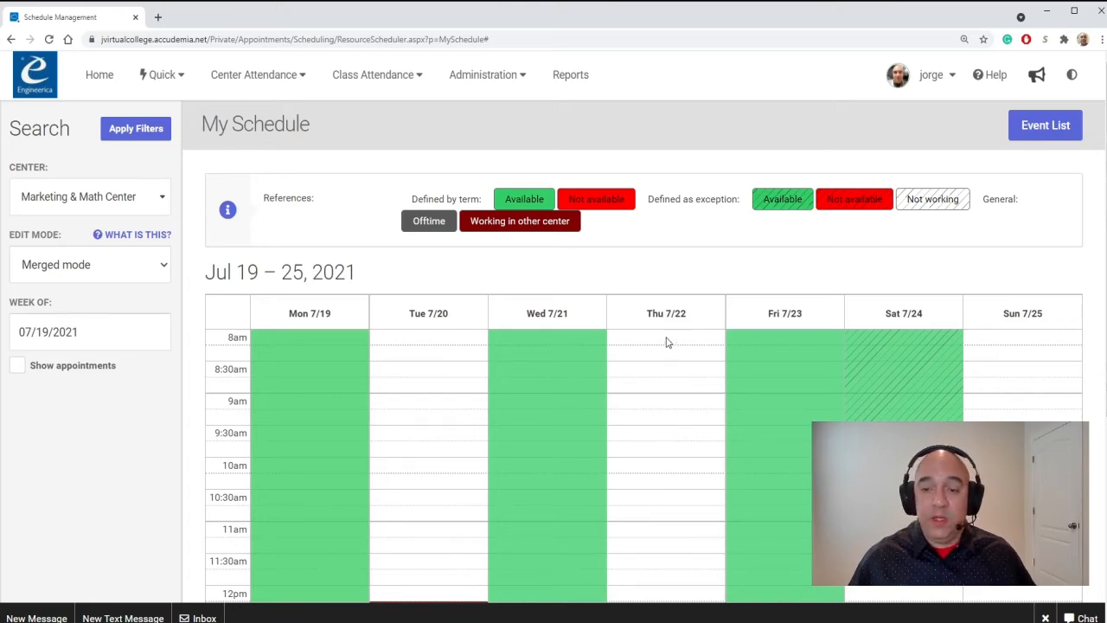
# Add a Not available exception on Thursday 7/22 from 8 am to 9 am with the description "dentist appointment".
pyautogui.moveTo(664, 341); pyautogui.dragTo(664, 388)
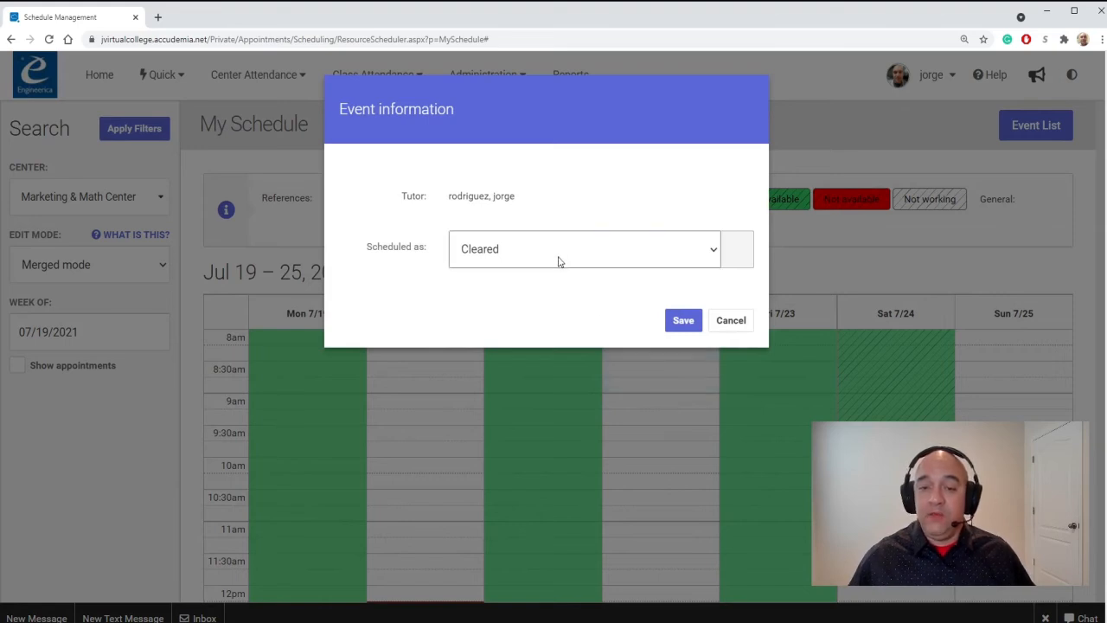
pyautogui.click(517, 300)
pyautogui.click(533, 305)
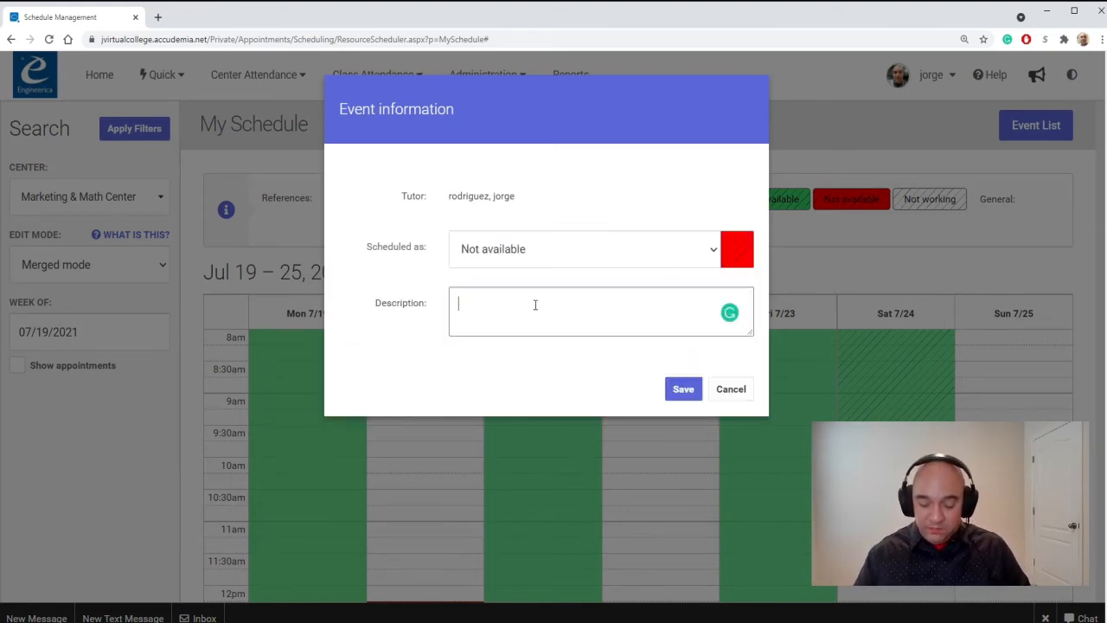
pyautogui.write('dentist')
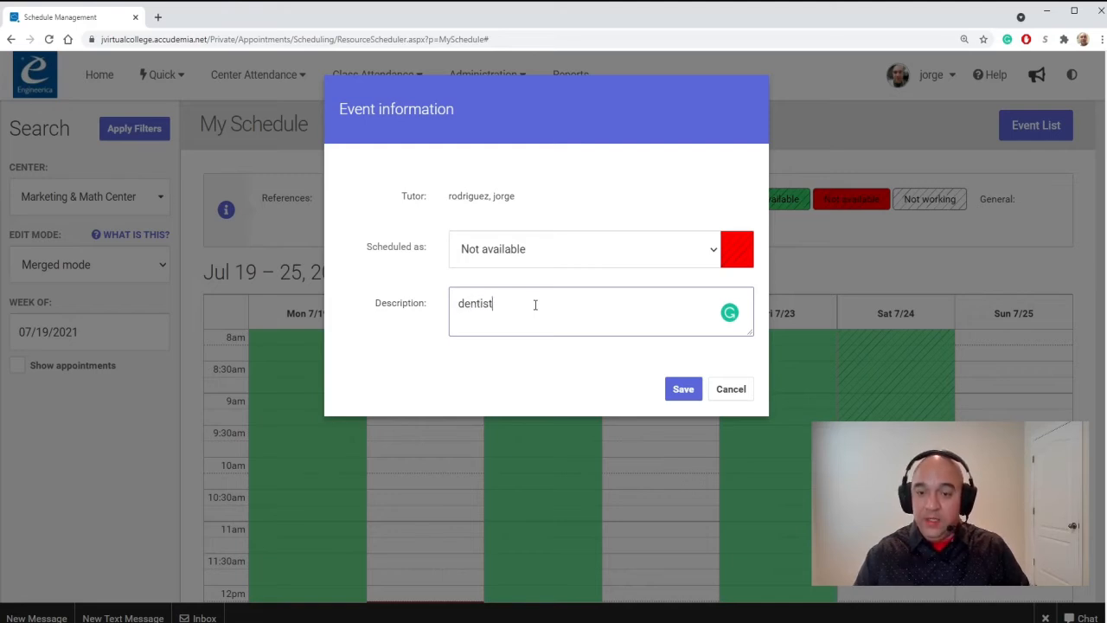
pyautogui.write(' appointme')
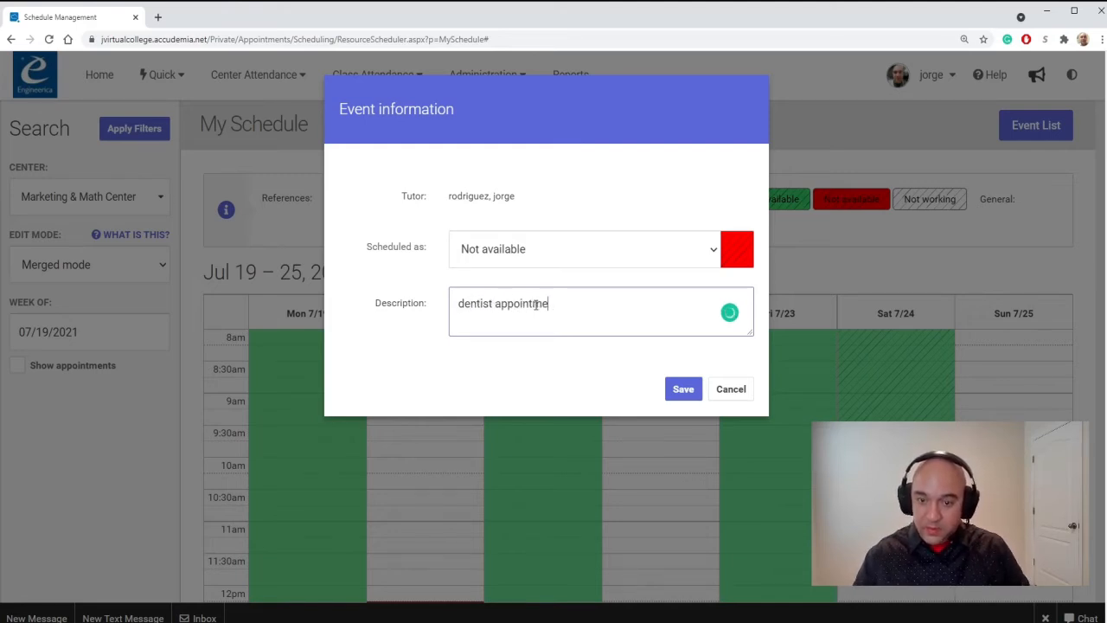
pyautogui.write('nt')
pyautogui.click(685, 390)
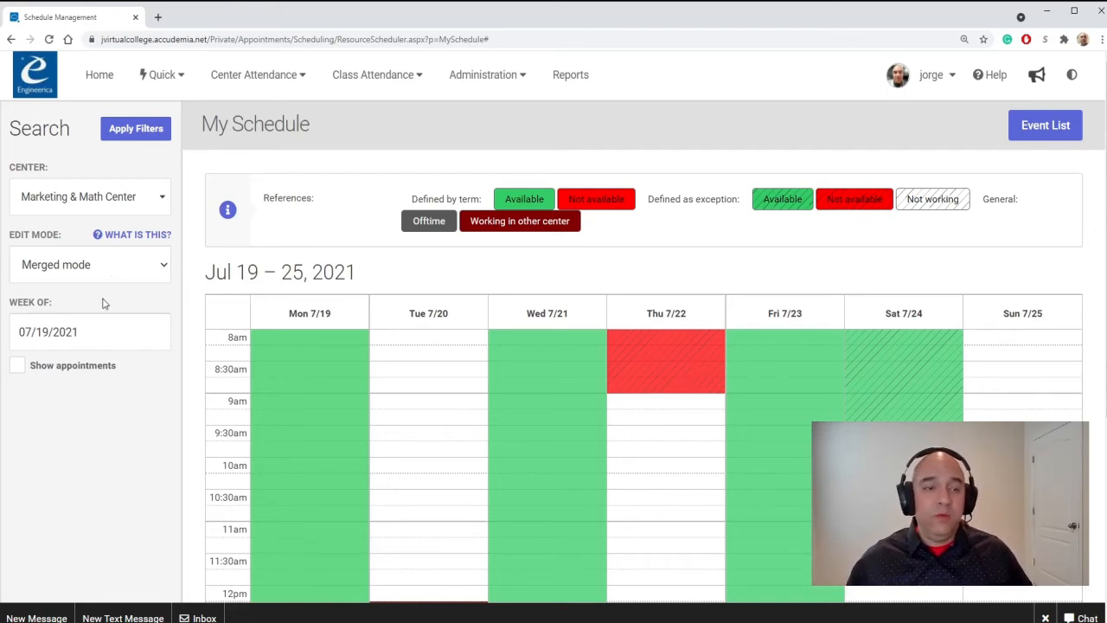
# Load the Financial Aid Office center's schedule for the week of 07/19/2021 in Merged mode.
pyautogui.click(120, 199)
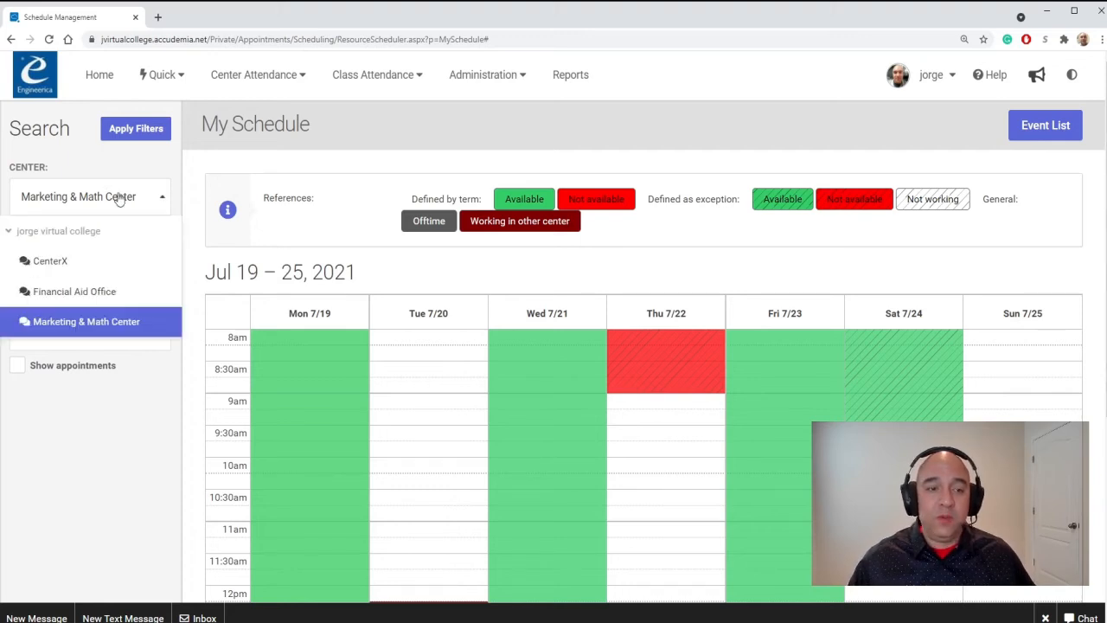
pyautogui.click(73, 291)
pyautogui.click(132, 134)
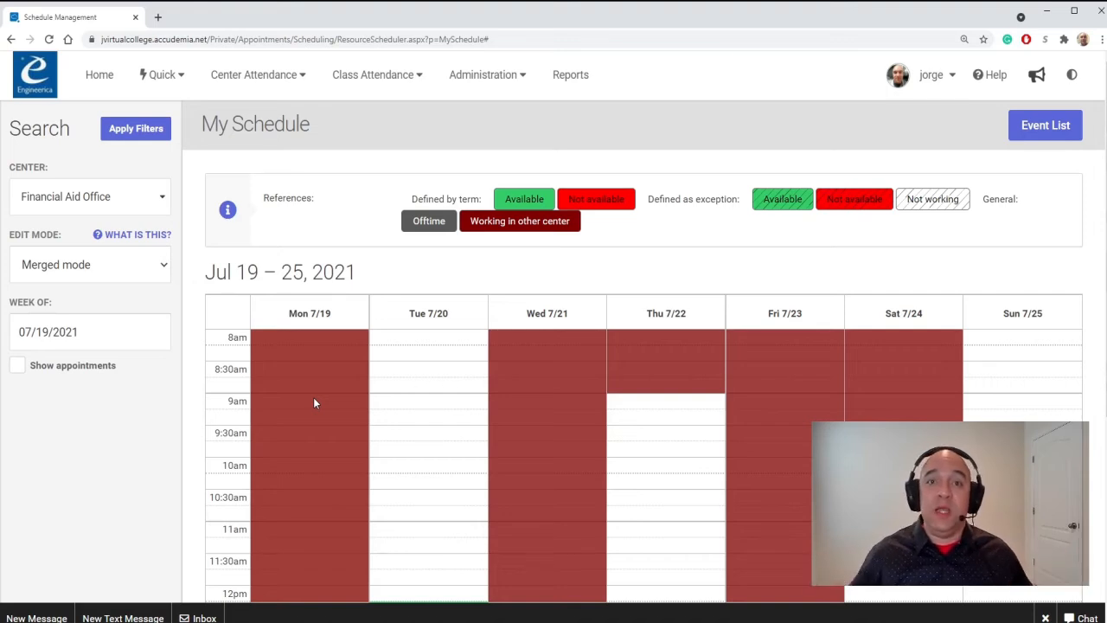
# Switch the Financial Aid Office schedule to Term mode and load the Summer2 2021 term.
pyautogui.click(60, 270)
pyautogui.click(56, 311)
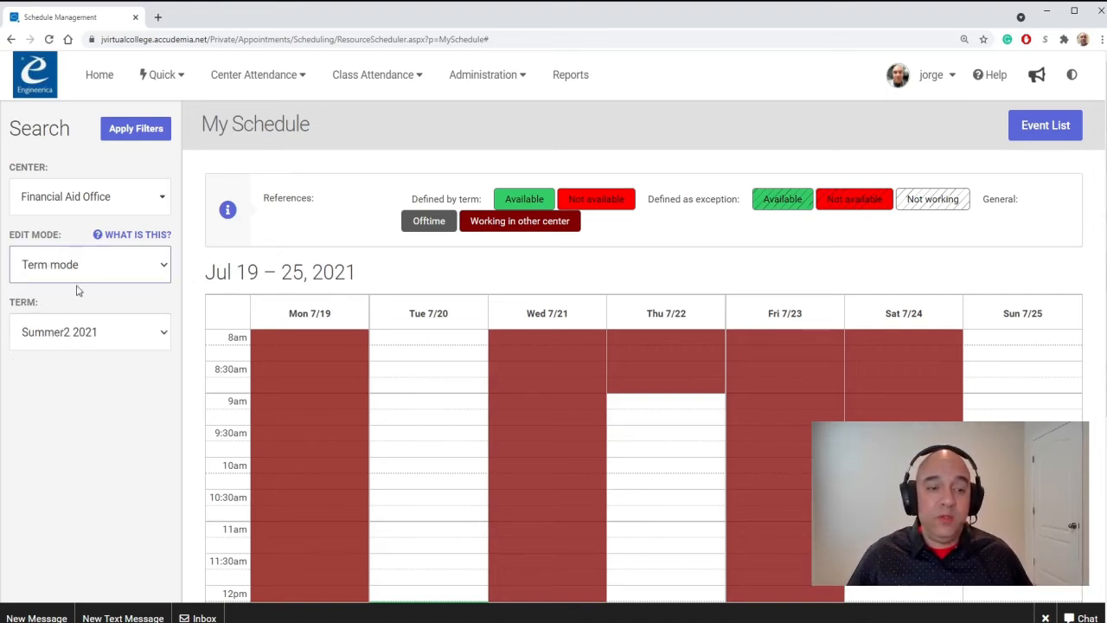
pyautogui.click(135, 131)
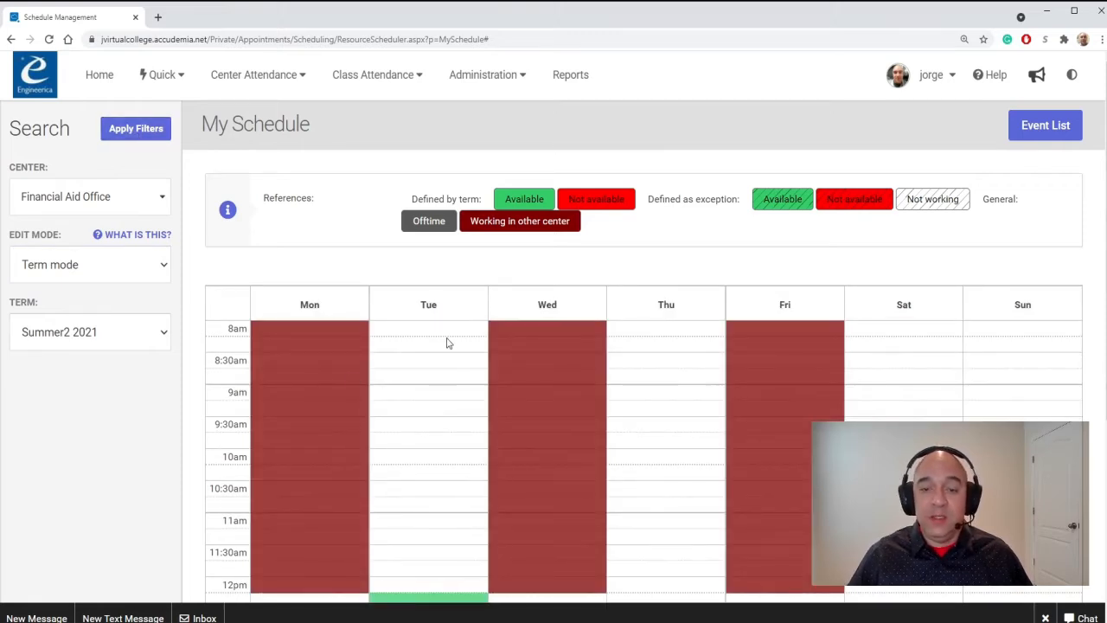
# Add an Available block on Tuesday from 8 am to 11 am with the default attendees, subject areas and services, and save it.
pyautogui.moveTo(435, 331); pyautogui.dragTo(435, 507)
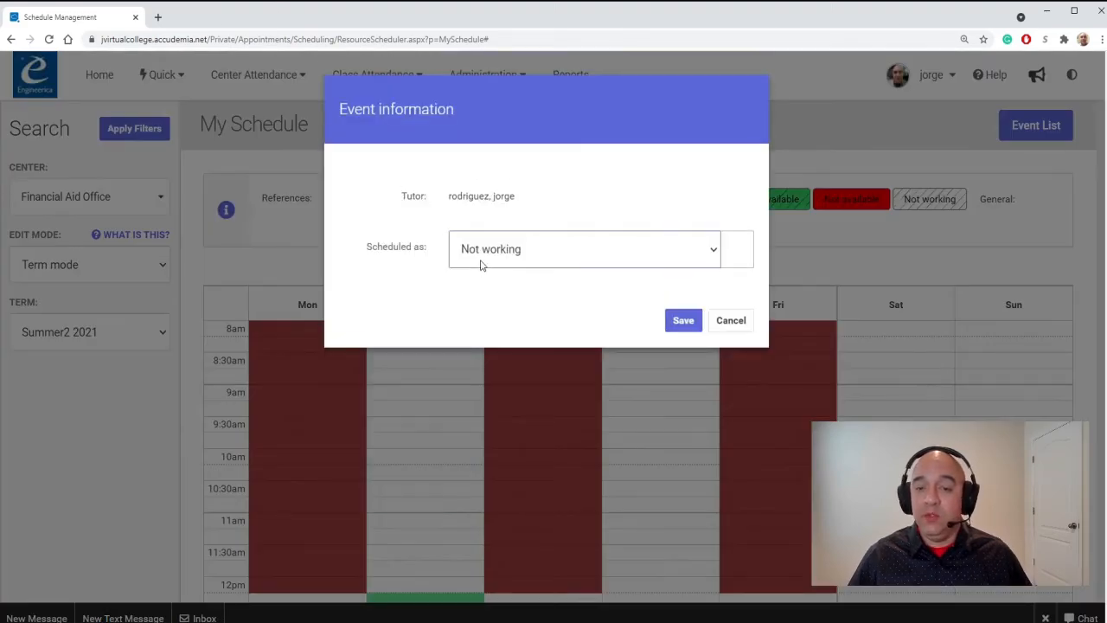
pyautogui.click(484, 281)
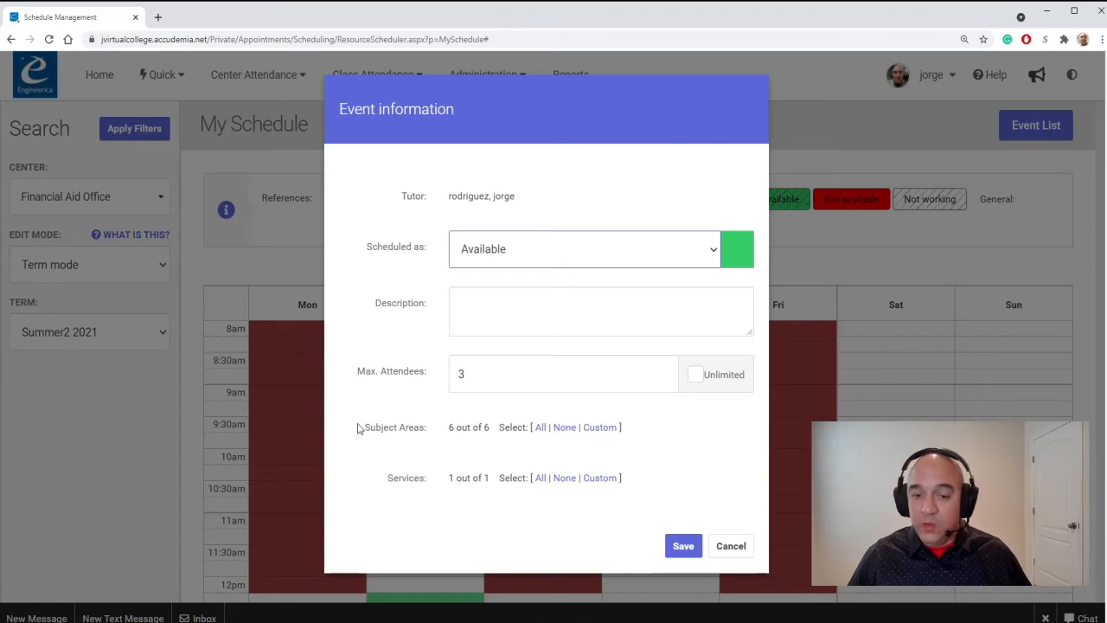
pyautogui.moveTo(360, 427); pyautogui.dragTo(437, 433)
pyautogui.click(383, 486)
pyautogui.moveTo(383, 485); pyautogui.dragTo(434, 481)
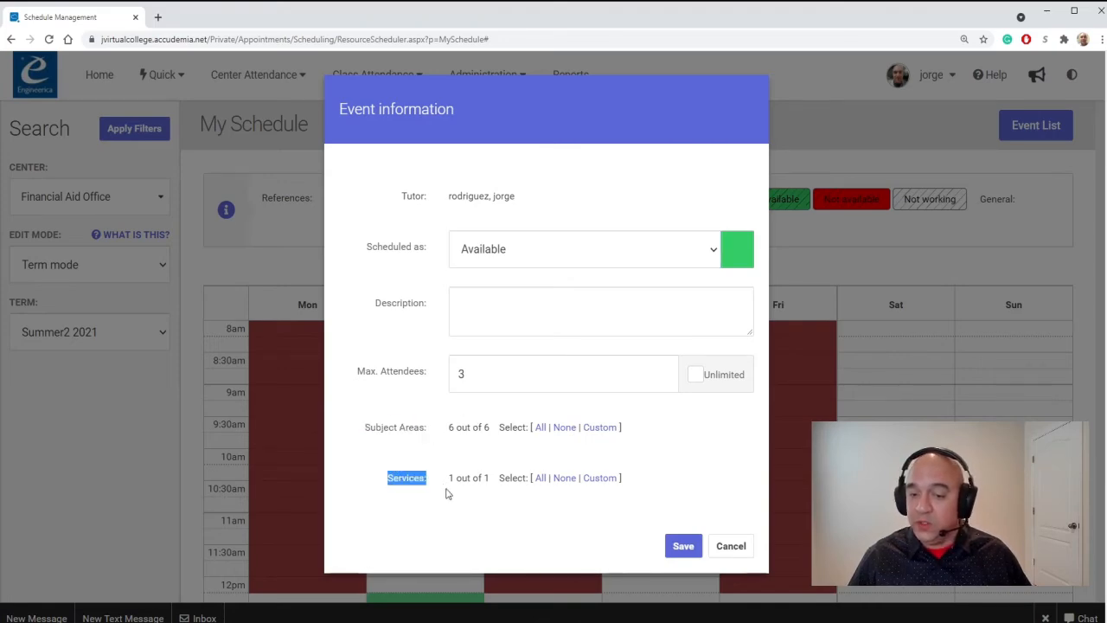
pyautogui.click(683, 546)
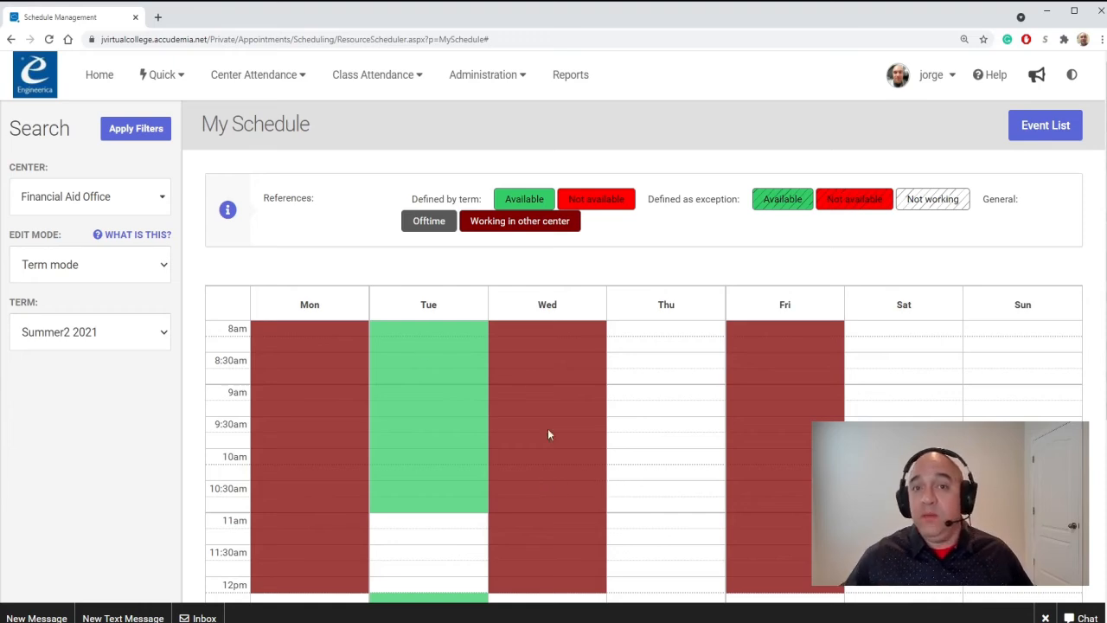
# Open the Tutors Schedule page and load the preselected tutor's Summer2 2021 term schedule for the Financial Aid Office.
pyautogui.click(239, 79)
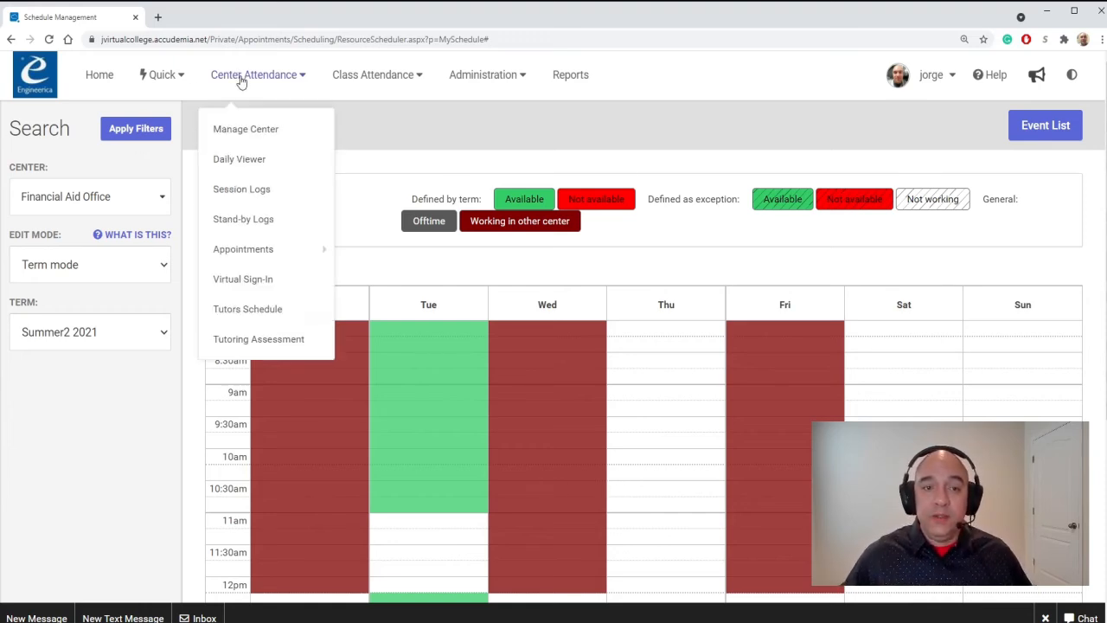
pyautogui.click(256, 313)
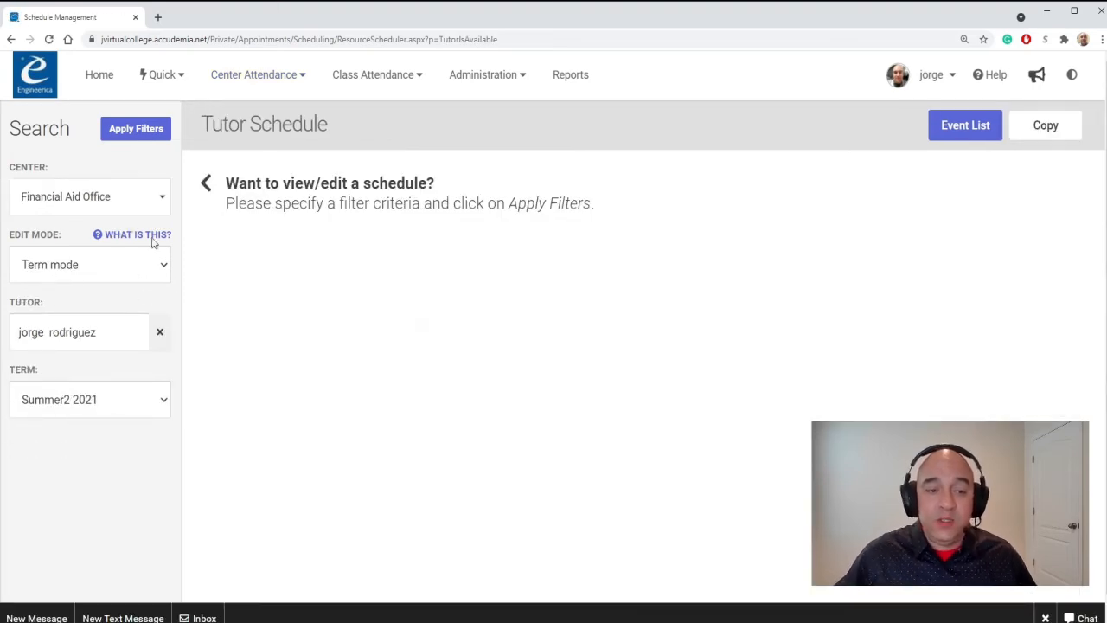
pyautogui.click(139, 135)
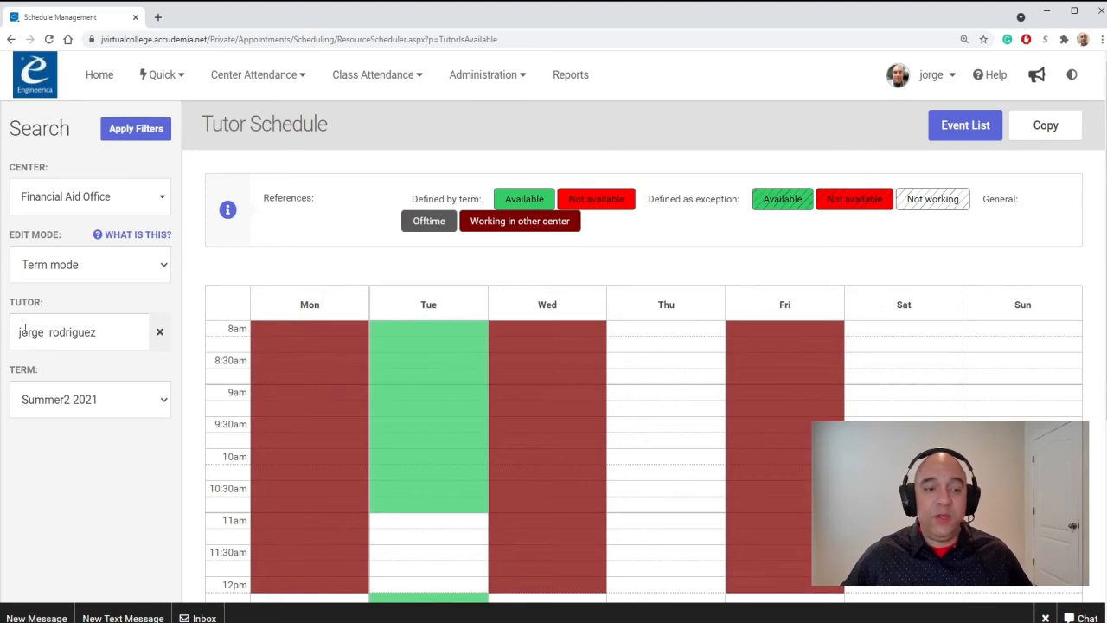
pyautogui.moveTo(19, 333); pyautogui.dragTo(104, 333)
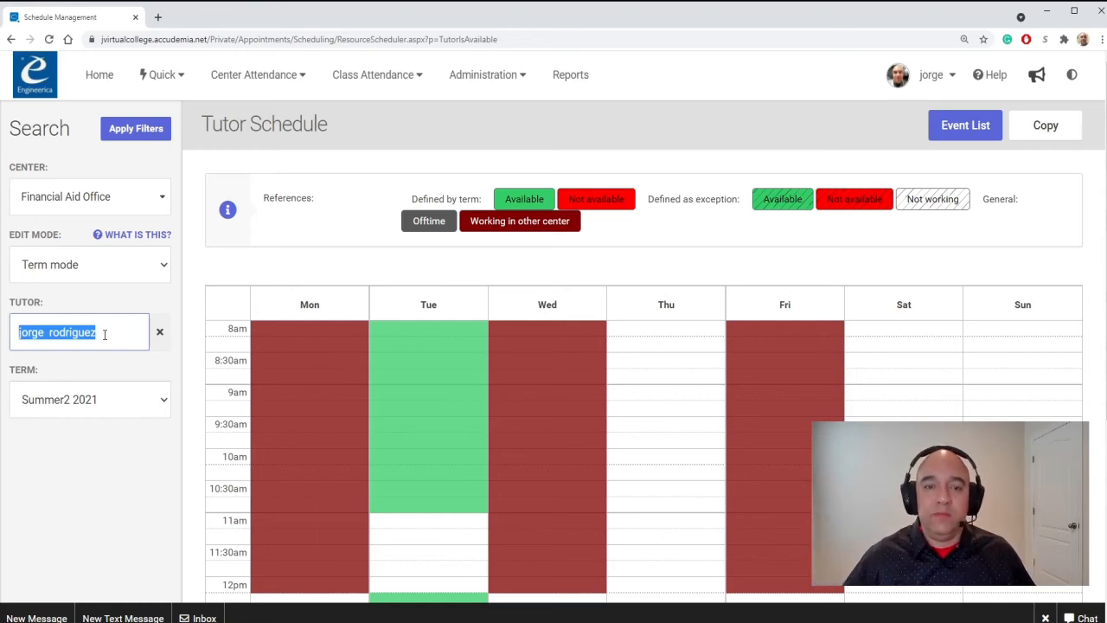
# Copy this term schedule to only the first tutor in the destination list, overwriting that tutor's existing schedule.
pyautogui.click(1046, 125)
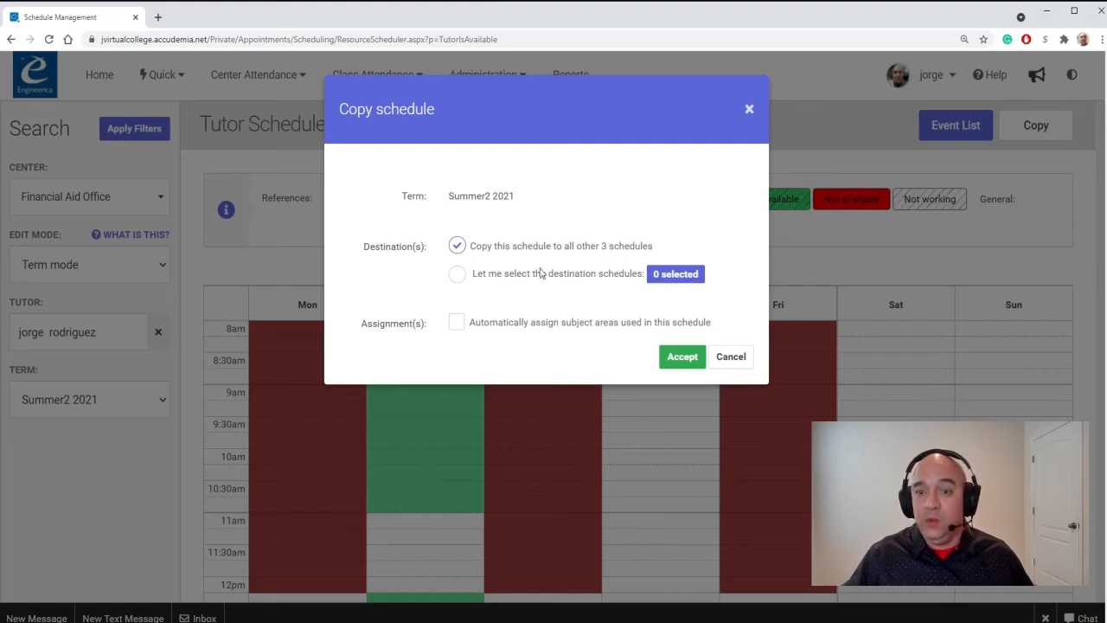
pyautogui.click(457, 275)
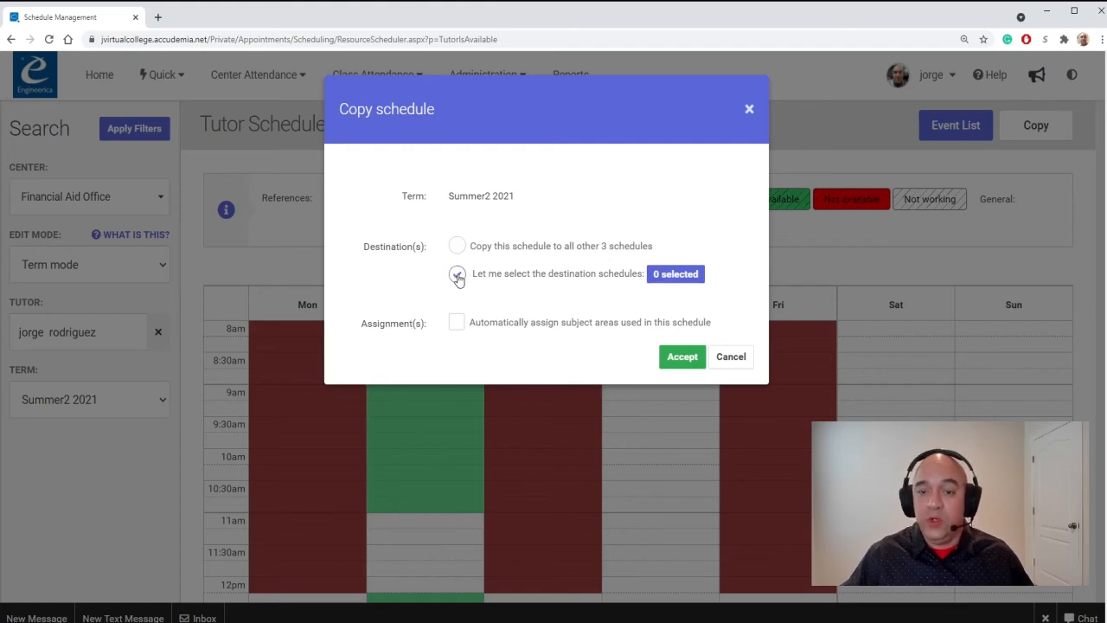
pyautogui.click(666, 278)
pyautogui.click(362, 291)
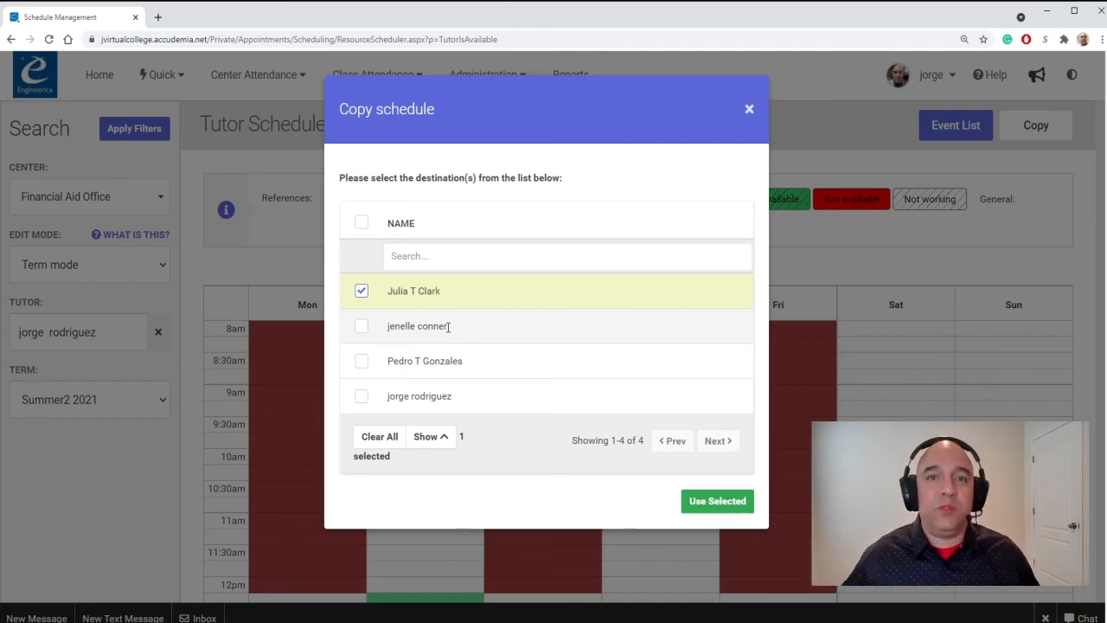
pyautogui.click(720, 507)
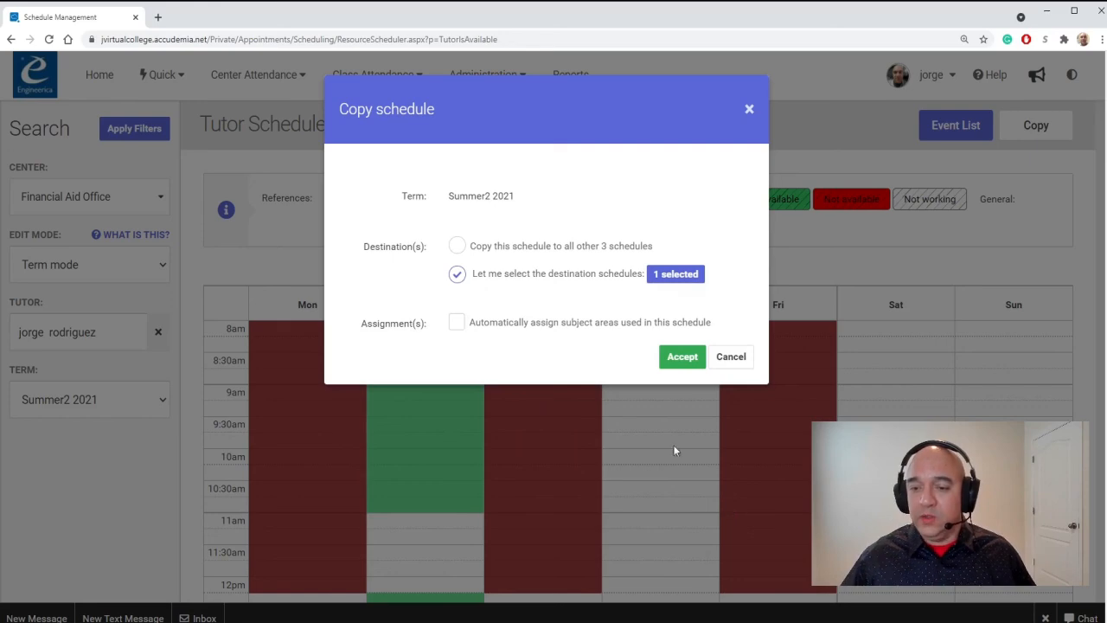
pyautogui.click(683, 357)
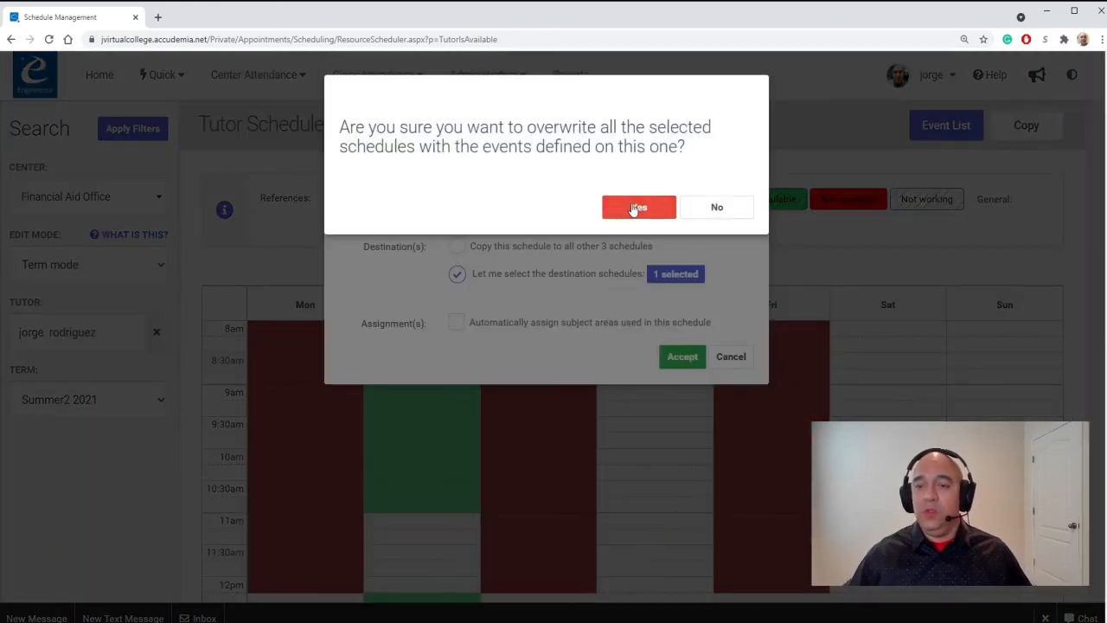
pyautogui.click(638, 208)
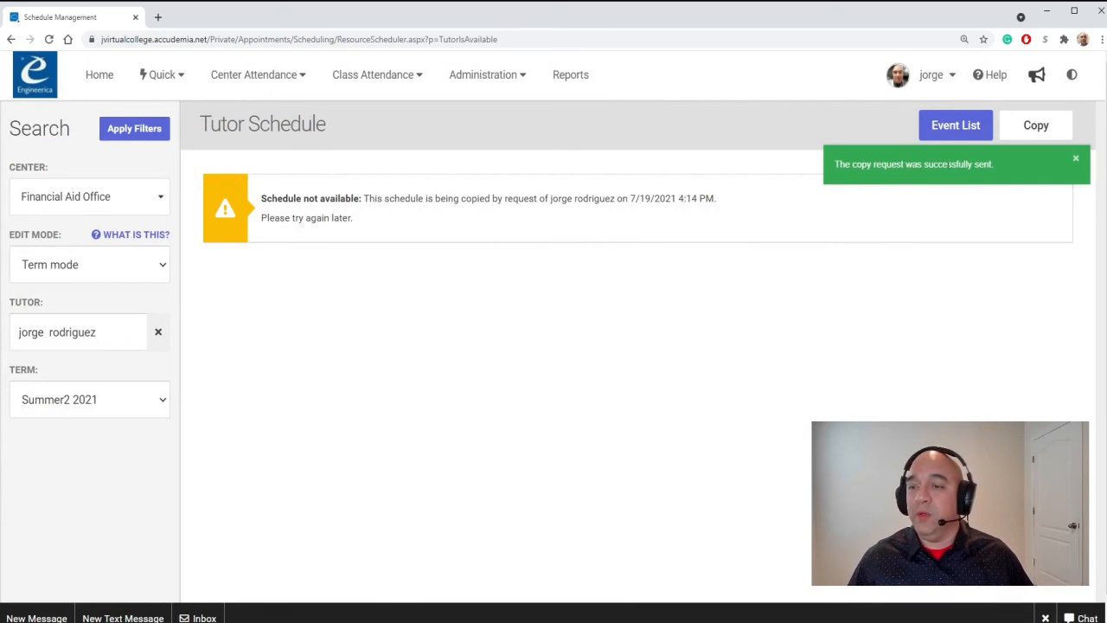
# Load the destination tutor's Summer2 2021 schedule to check the copied events.
pyautogui.click(157, 333)
pyautogui.click(89, 375)
pyautogui.click(136, 131)
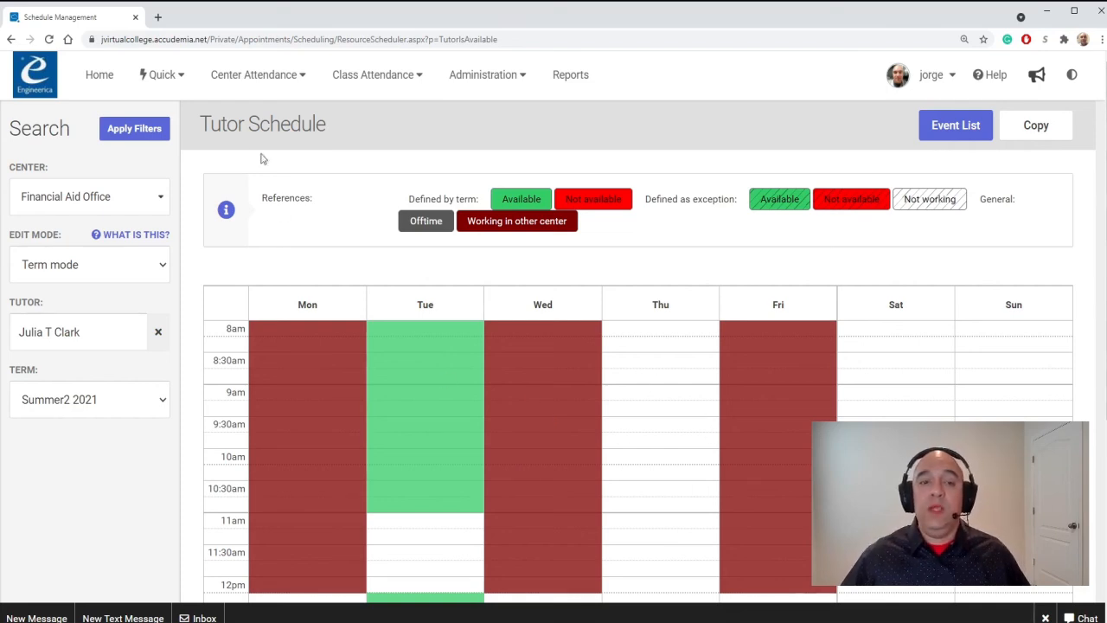
# Open the New Appointment page.
pyautogui.click(169, 76)
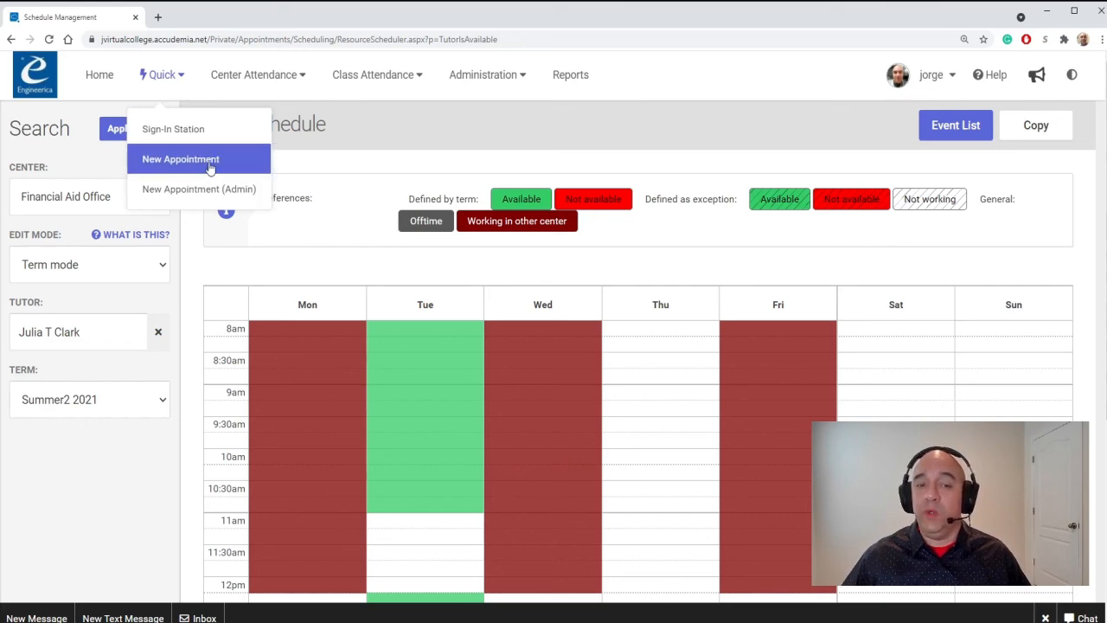